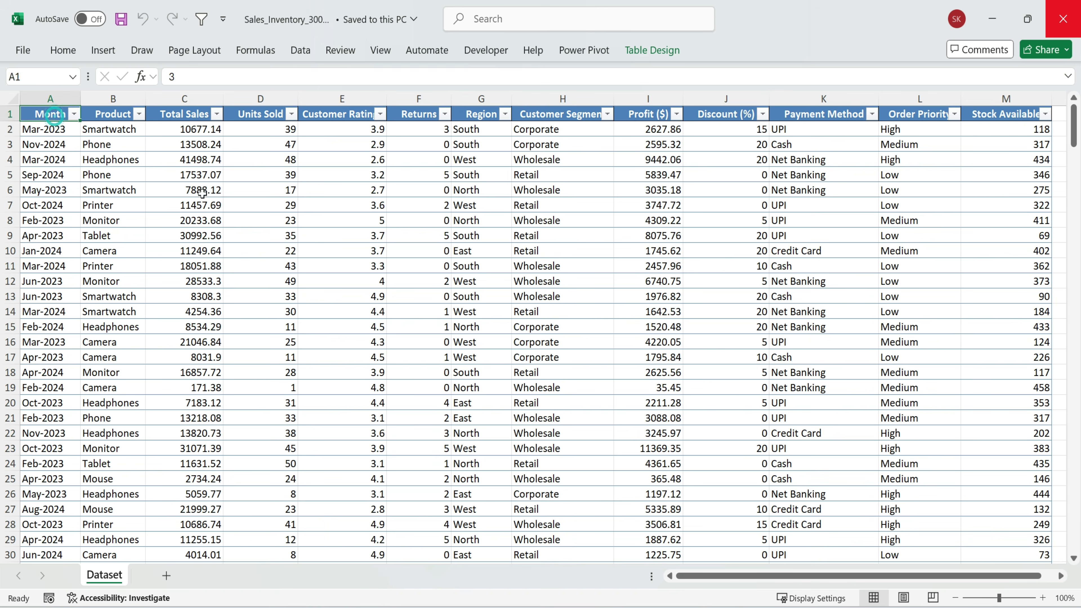
Review the rows and columns of the sales inventory table on the Dataset sheet
{"action": "left_click_drag", "start_coordinate": [50, 114], "coordinate": [973, 425]}
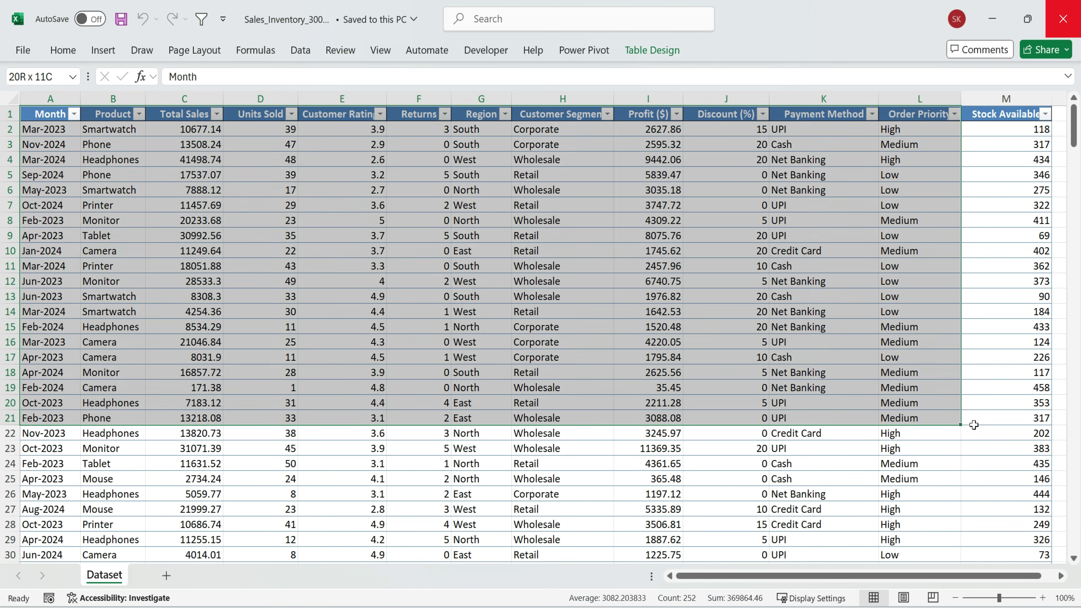
{"action": "scroll", "coordinate": [830, 357], "scroll_direction": "down", "scroll_amount": 4}
{"action": "left_click", "coordinate": [725, 371]}
{"action": "scroll", "coordinate": [724, 371], "scroll_direction": "down", "scroll_amount": 2}
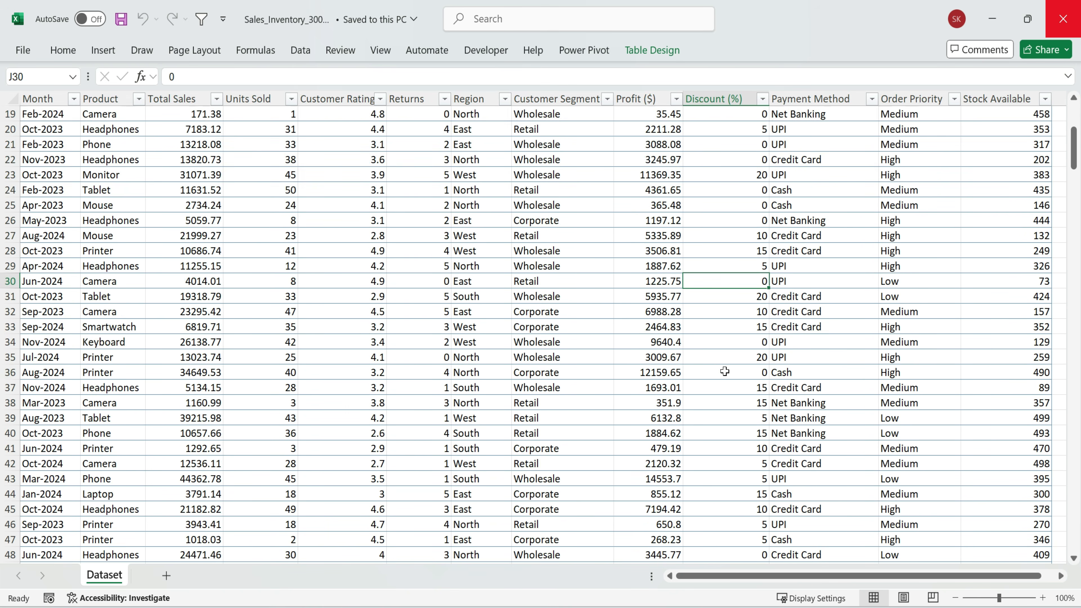
{"action": "scroll", "coordinate": [724, 371], "scroll_direction": "up", "scroll_amount": 6}
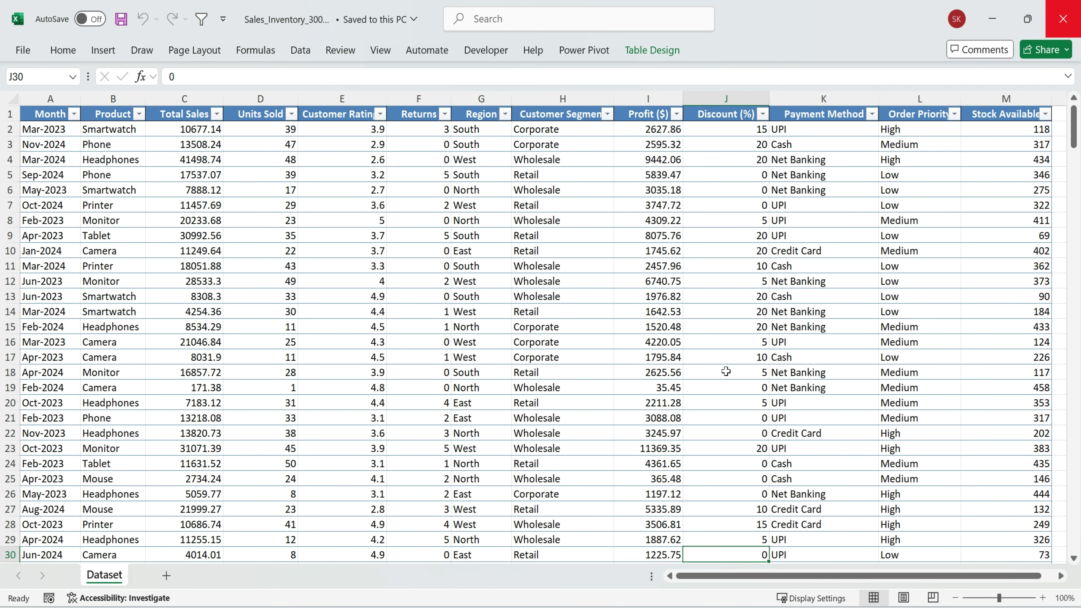
Examine the Month, Product, Customer Ratings and Returns columns of the sales table
{"action": "left_click", "coordinate": [51, 98]}
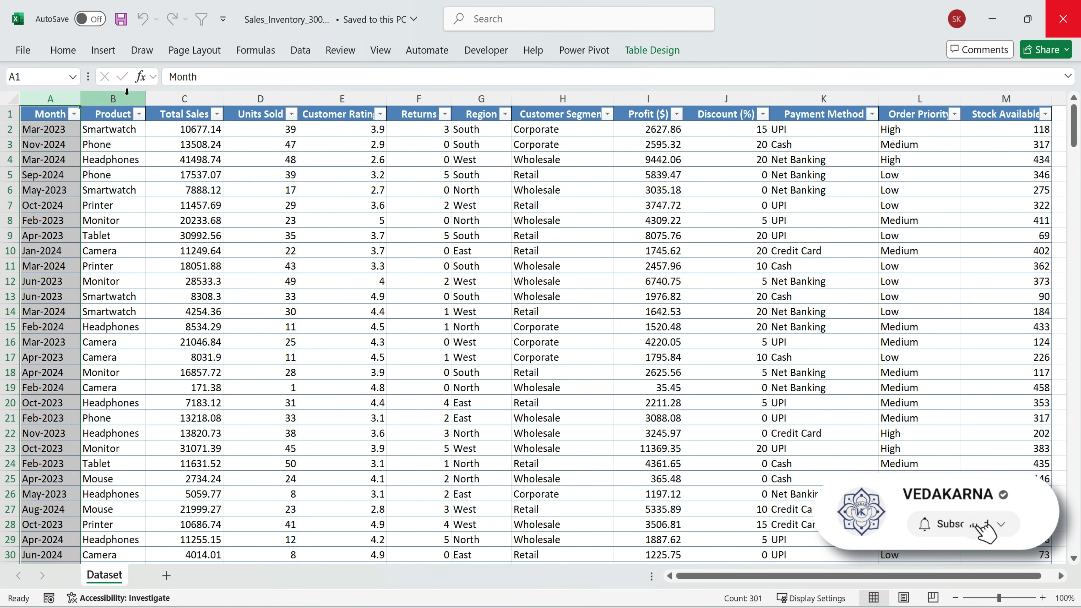
{"action": "left_click", "coordinate": [113, 99], "text": "ctrl"}
{"action": "left_click", "coordinate": [364, 98], "text": "ctrl"}
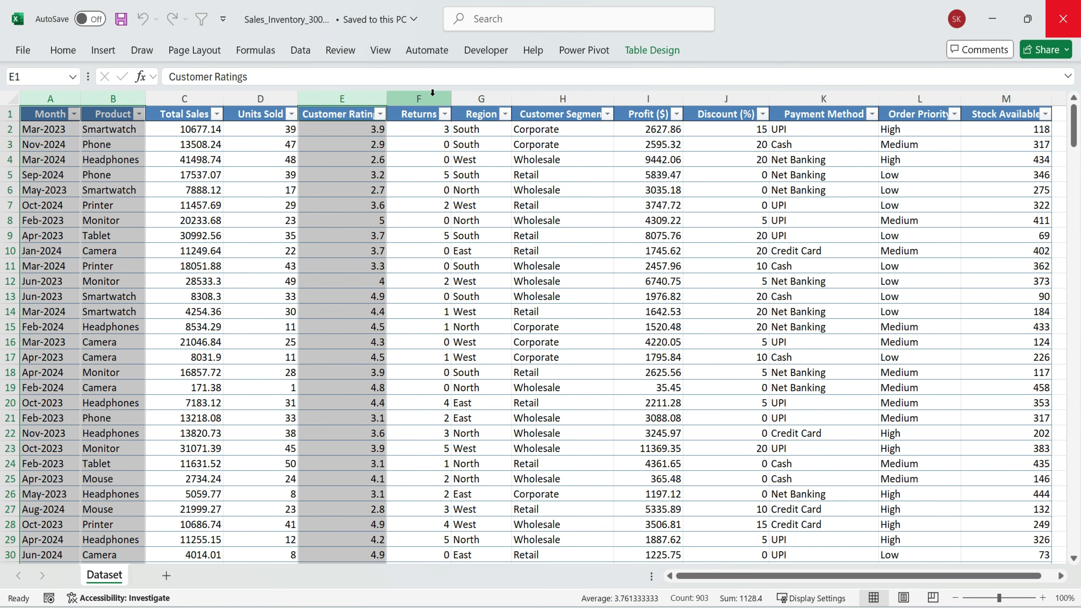
{"action": "left_click", "coordinate": [423, 99], "text": "ctrl"}
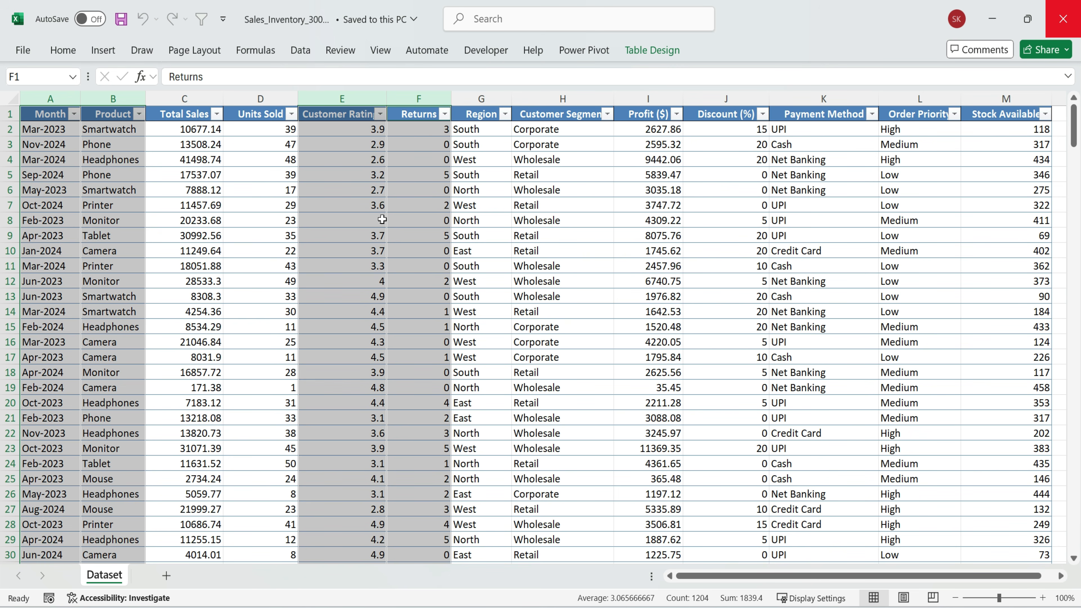
{"action": "left_click", "coordinate": [419, 205]}
{"action": "left_click_drag", "start_coordinate": [422, 130], "coordinate": [415, 400]}
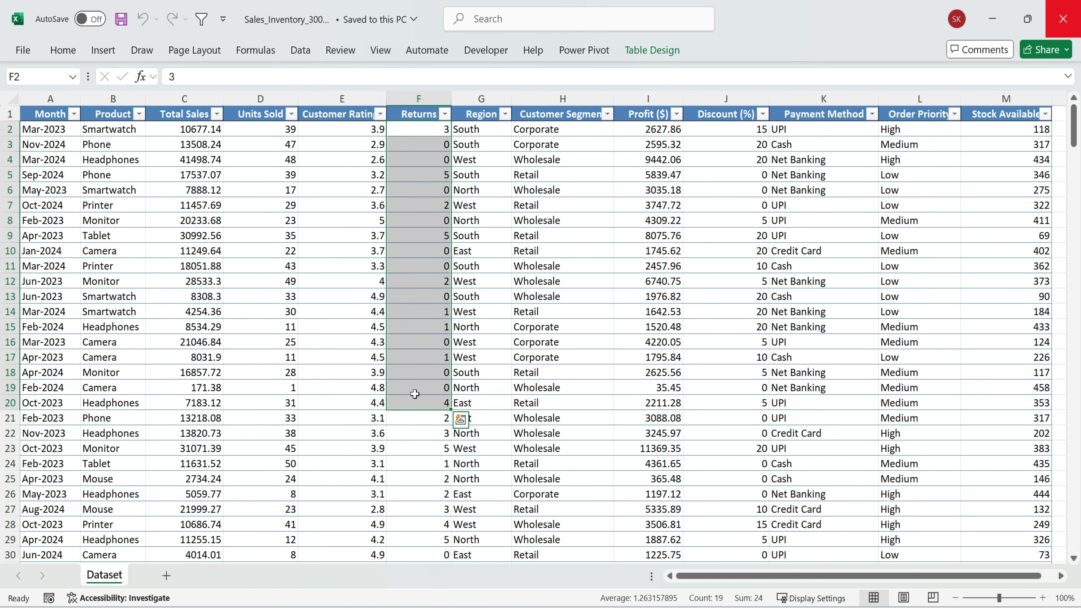
{"action": "scroll", "coordinate": [415, 394], "scroll_direction": "down", "scroll_amount": 5}
{"action": "scroll", "coordinate": [415, 393], "scroll_direction": "up", "scroll_amount": 5}
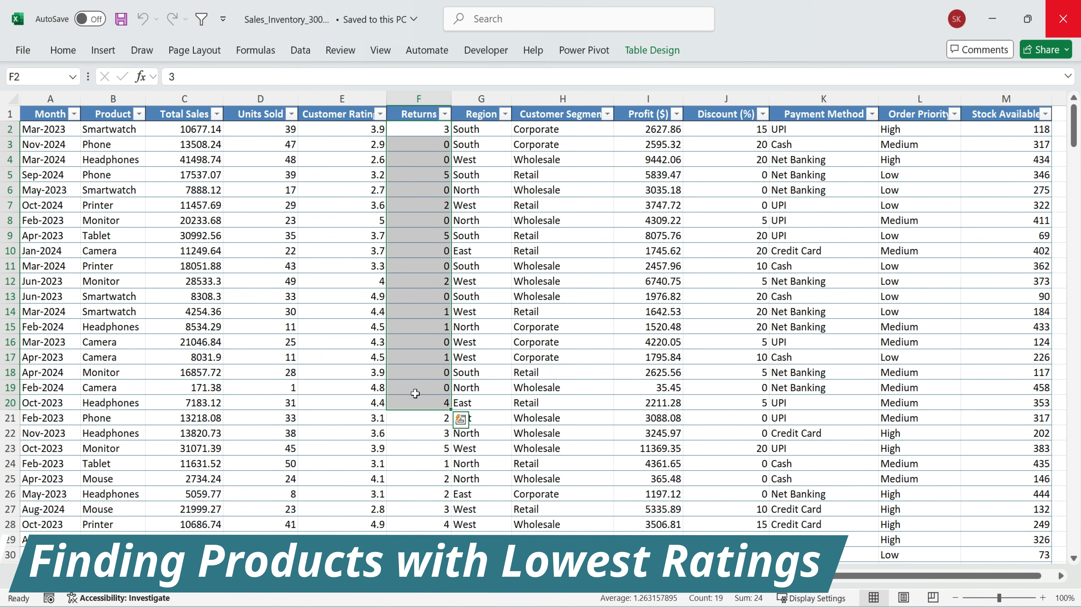
{"action": "left_click_drag", "start_coordinate": [129, 132], "coordinate": [128, 562]}
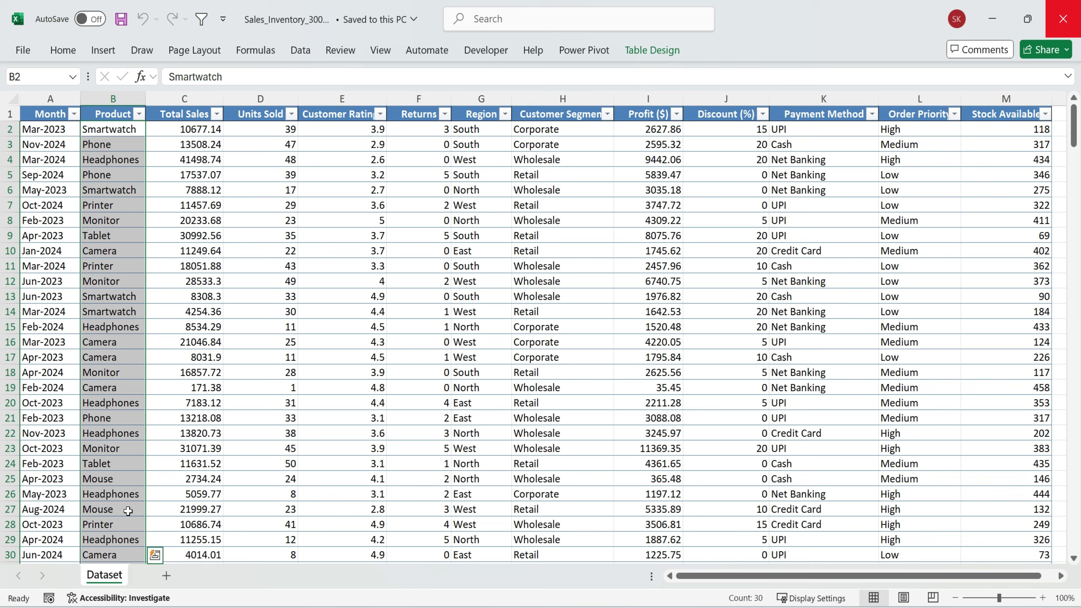
{"action": "left_click", "coordinate": [219, 252]}
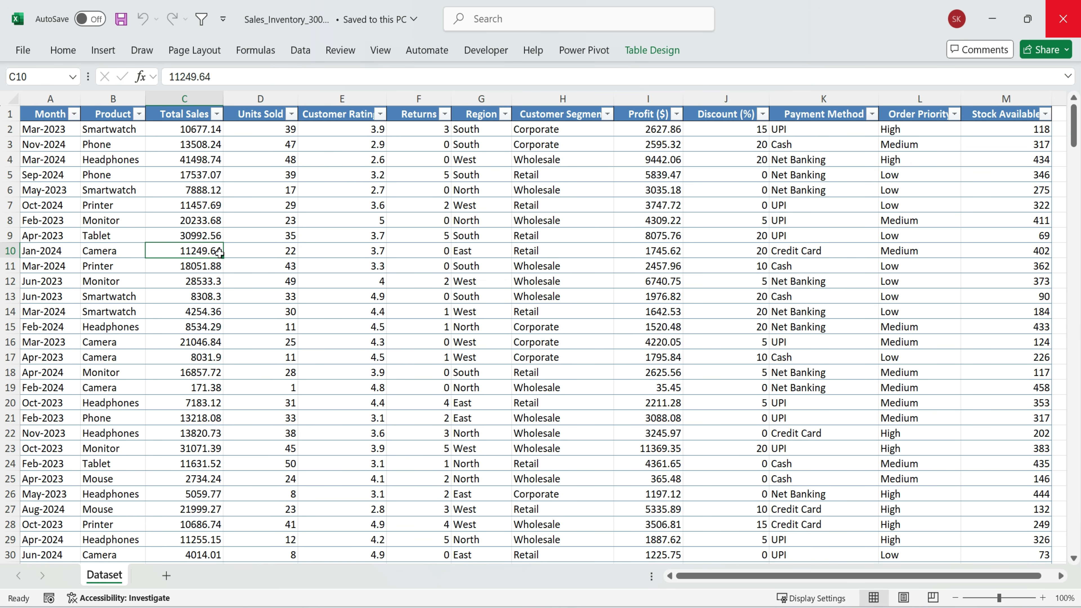
Start Analyze Data on the sales table and browse its suggested insights
{"action": "left_click", "coordinate": [63, 49]}
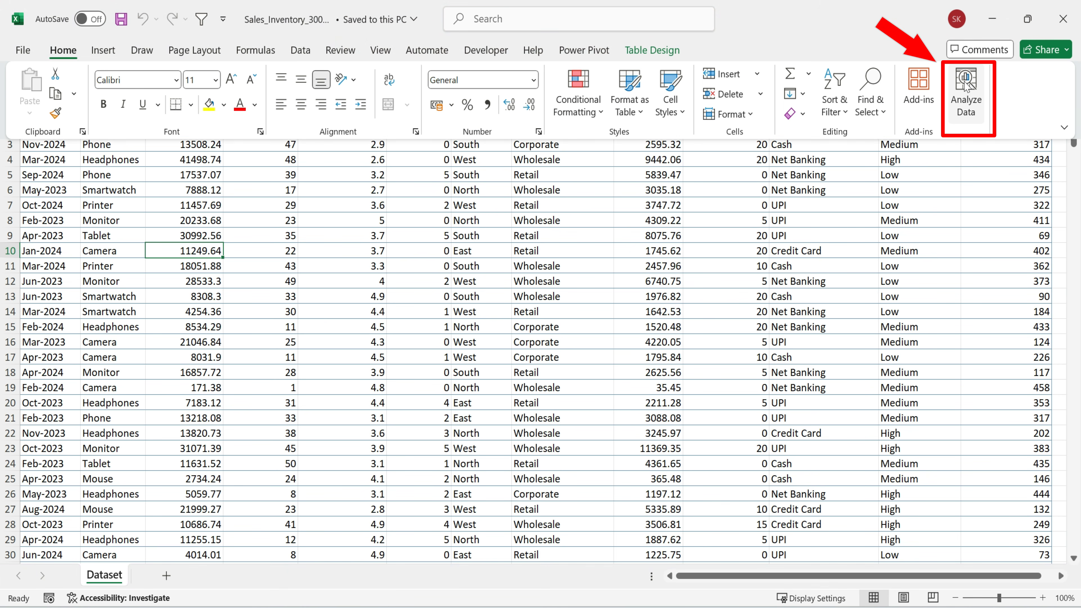
{"action": "left_click", "coordinate": [964, 92]}
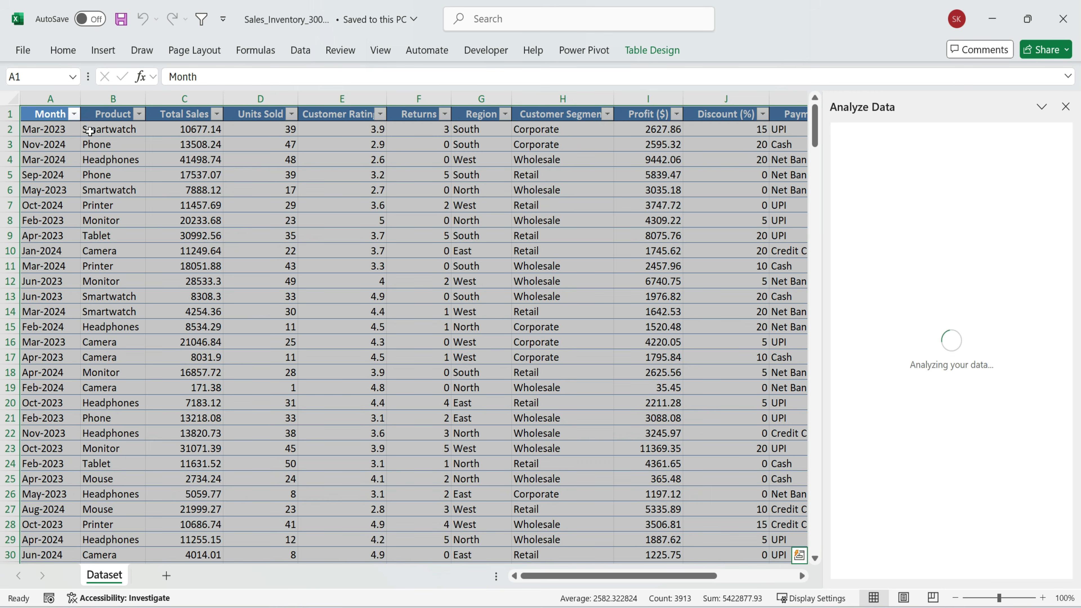
{"action": "scroll", "coordinate": [941, 405], "scroll_direction": "down", "scroll_amount": 8}
{"action": "scroll", "coordinate": [941, 406], "scroll_direction": "up", "scroll_amount": 8}
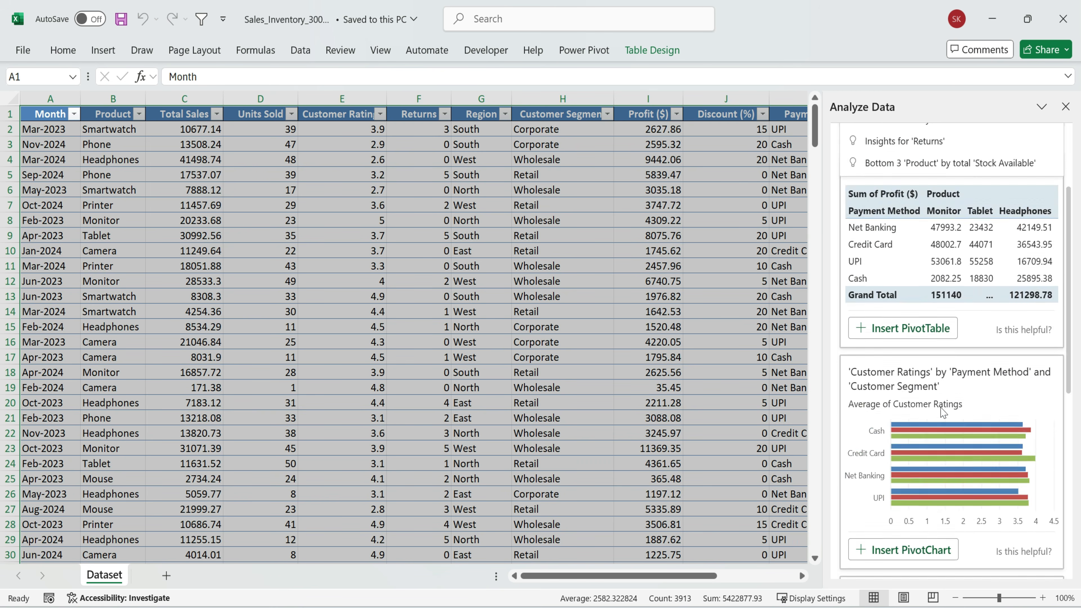
Ask Analyze Data the question "give me 5 Products with lowest customer ratings"
{"action": "type", "text": "give me"}
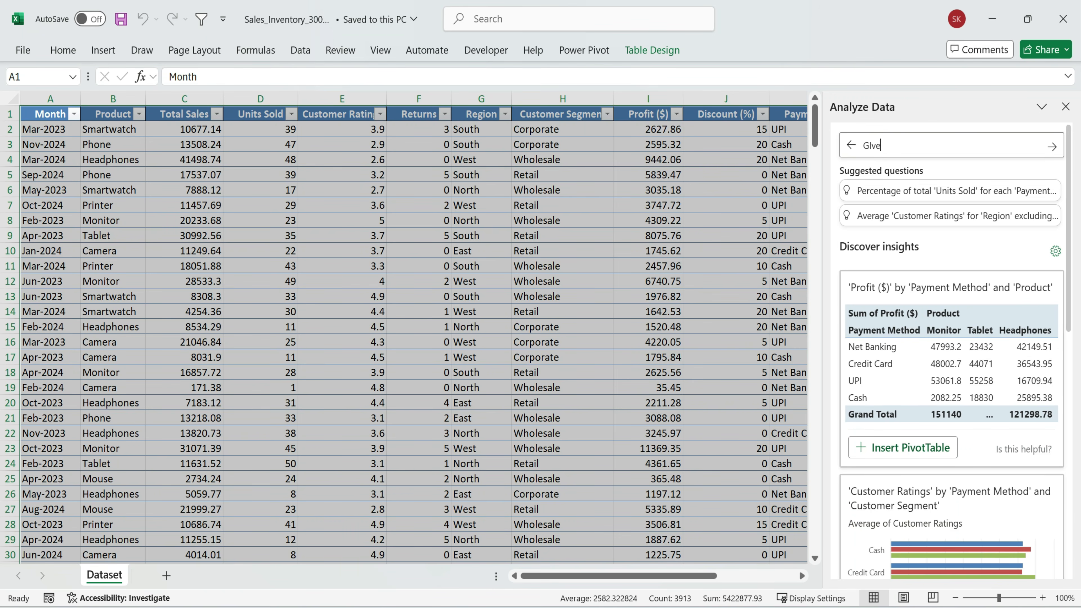
{"action": "type", "text": " 5 "}
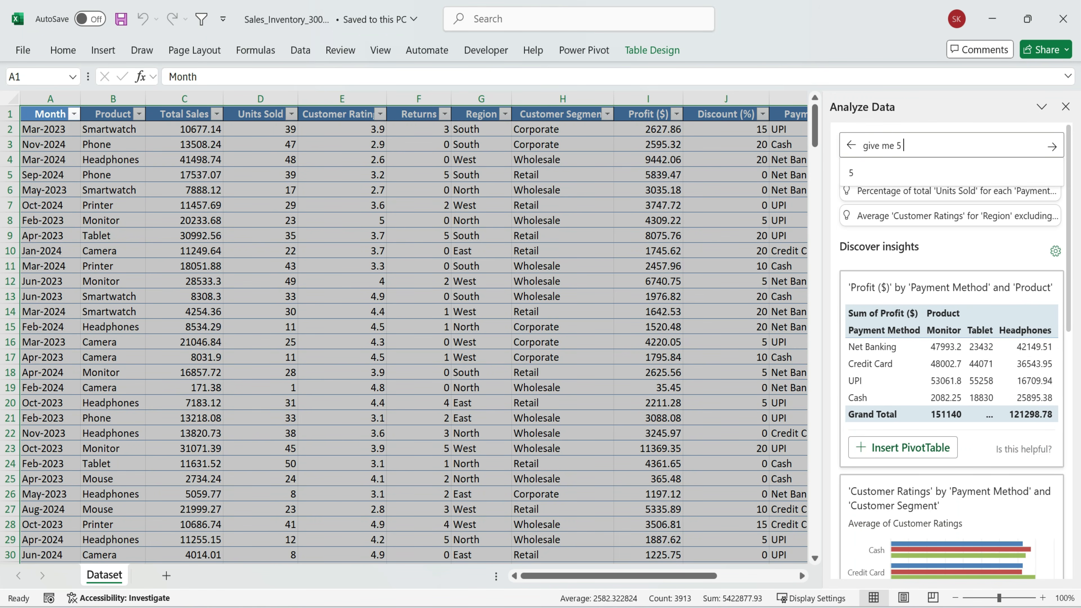
{"action": "type", "text": "Products with "}
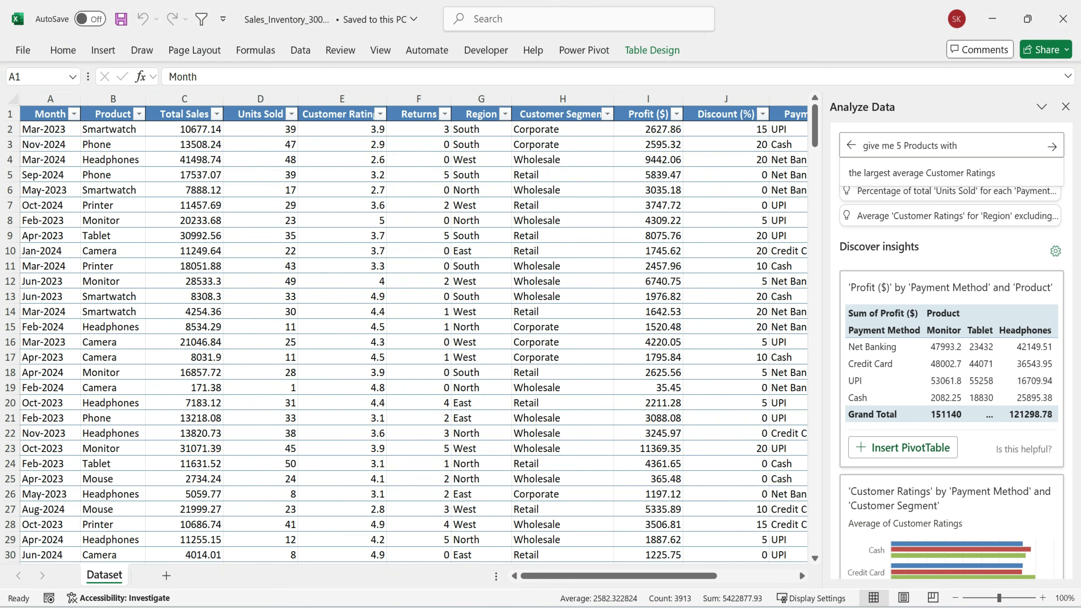
{"action": "type", "text": "low"}
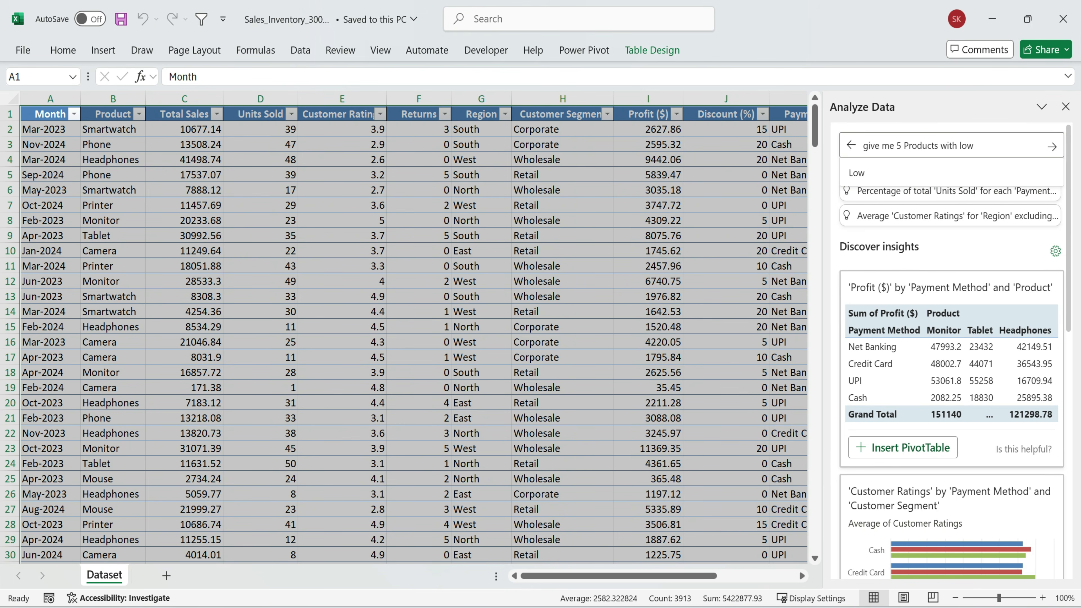
{"action": "type", "text": "est customer ratings"}
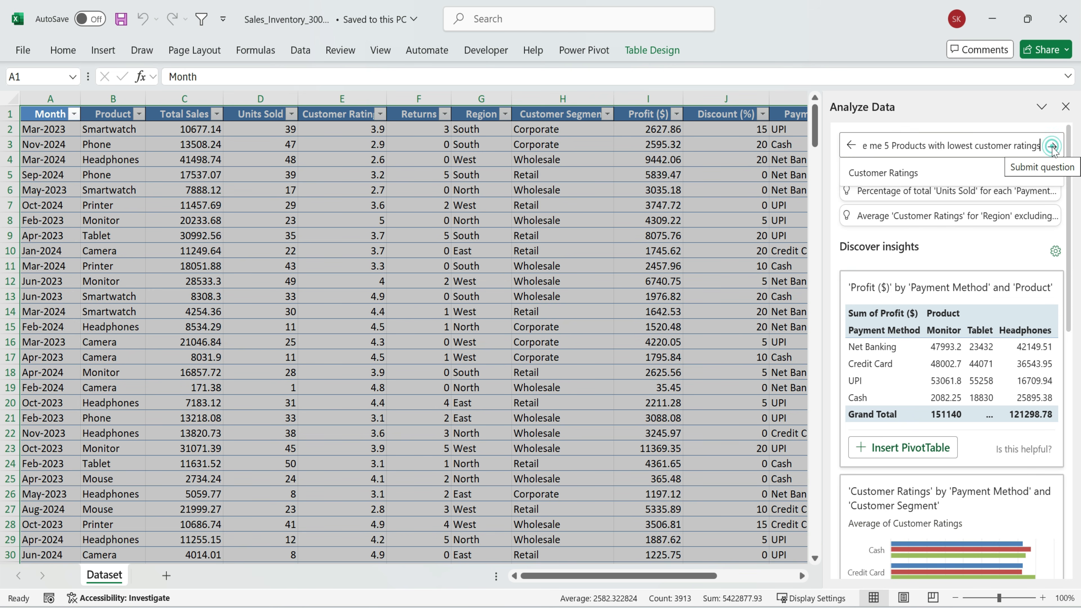
{"action": "left_click", "coordinate": [1052, 147]}
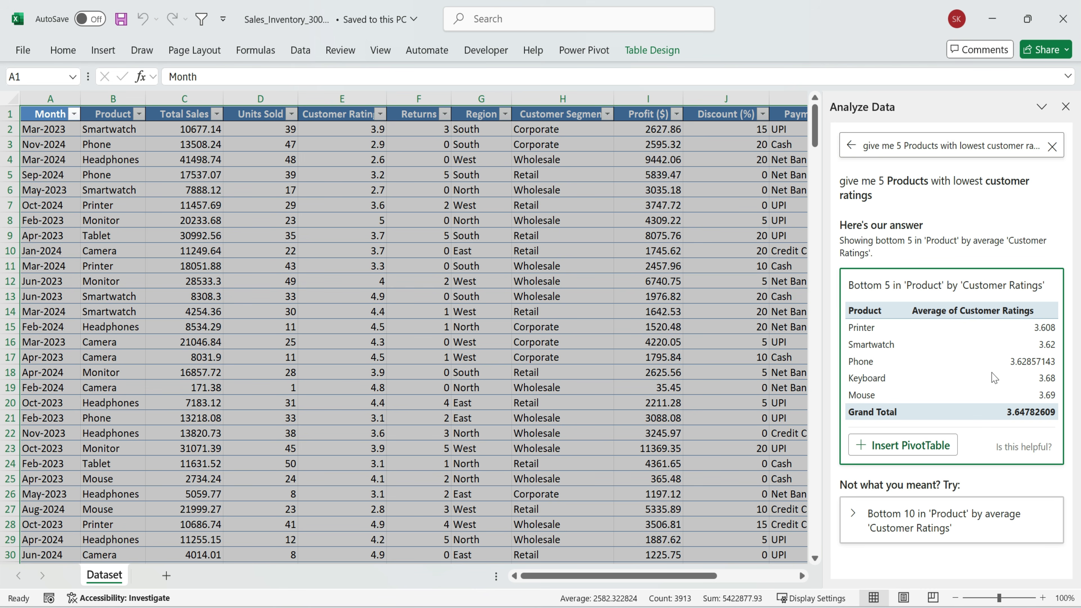
Insert the answer on the bottom five products by customer ratings as a PivotTable and review it
{"action": "left_click", "coordinate": [901, 450]}
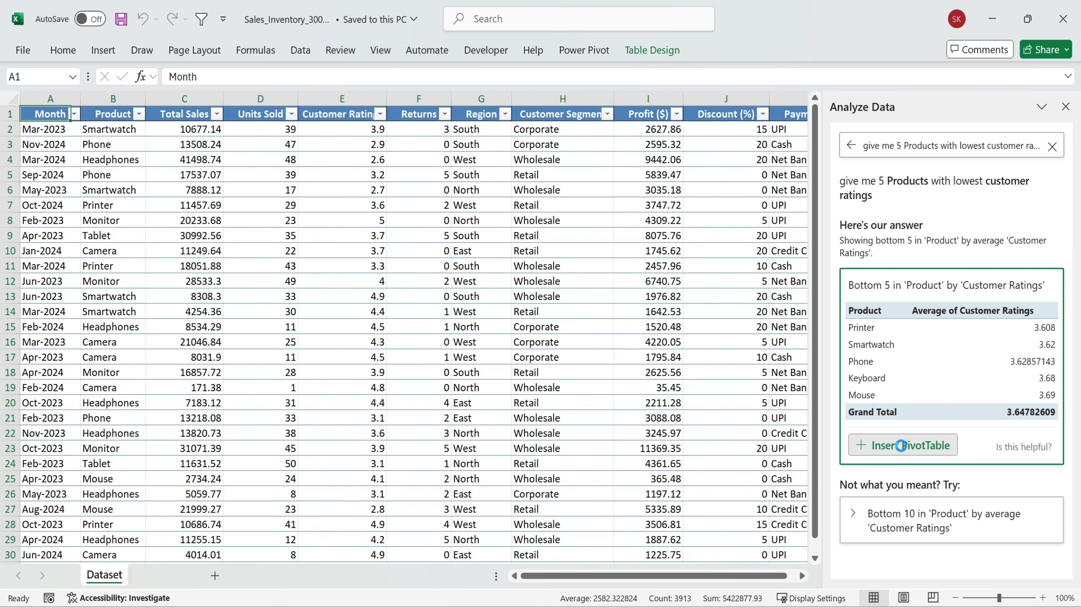
{"action": "left_click_drag", "start_coordinate": [104, 161], "coordinate": [265, 248]}
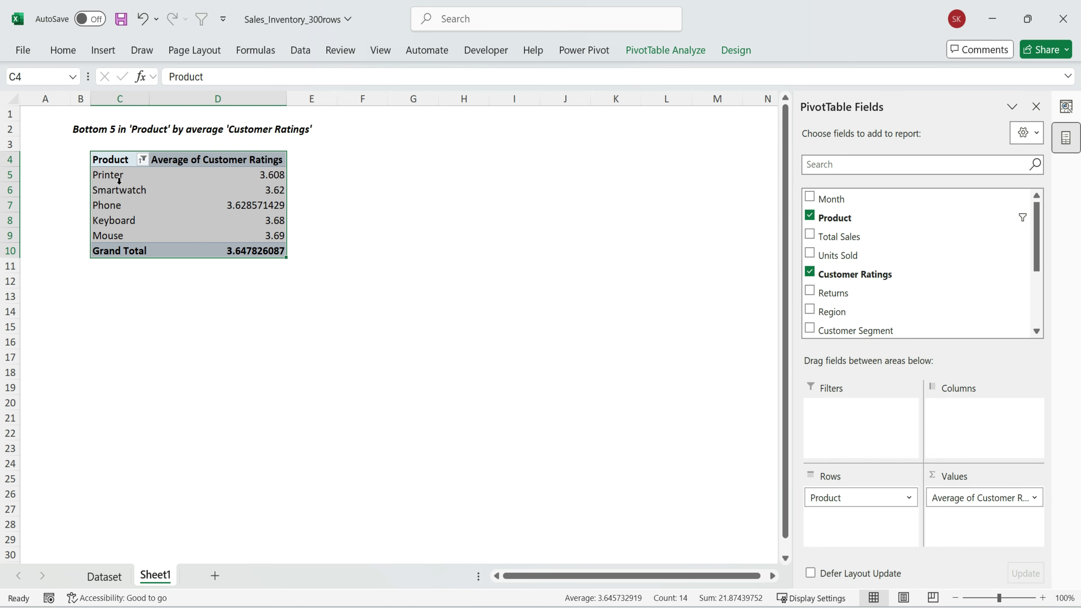
{"action": "left_click_drag", "start_coordinate": [95, 132], "coordinate": [332, 255]}
{"action": "left_click", "coordinate": [326, 309]}
Drill down into the Phone average rating in the PivotTable and look through its detail records
{"action": "double_click", "coordinate": [264, 205]}
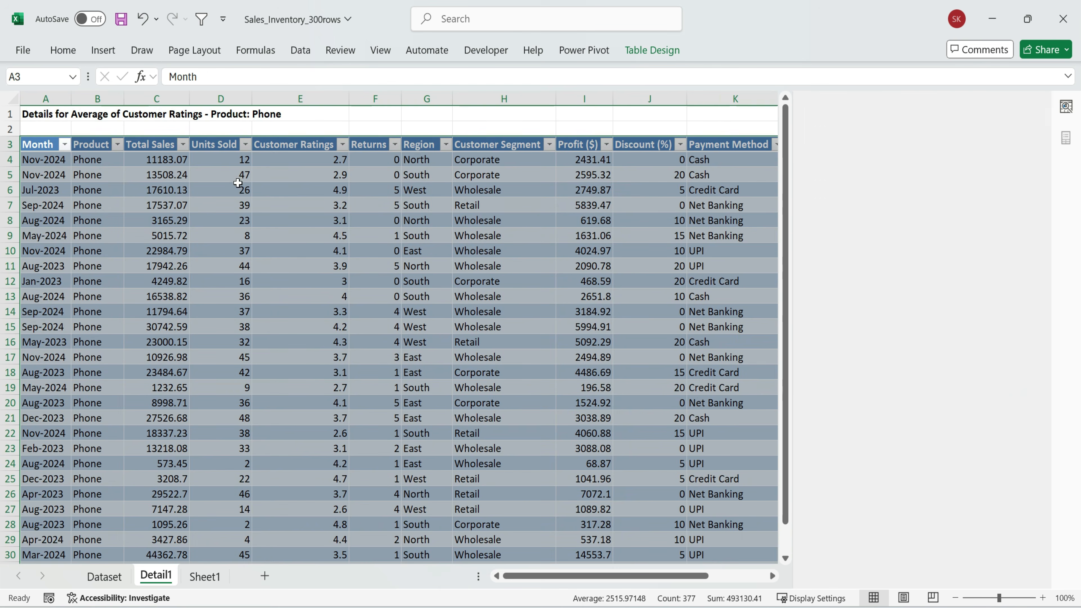
{"action": "left_click", "coordinate": [164, 189]}
{"action": "left_click_drag", "start_coordinate": [38, 147], "coordinate": [777, 568]}
{"action": "scroll", "coordinate": [507, 417], "scroll_direction": "up", "scroll_amount": 2}
{"action": "left_click_drag", "start_coordinate": [672, 576], "coordinate": [257, 571]}
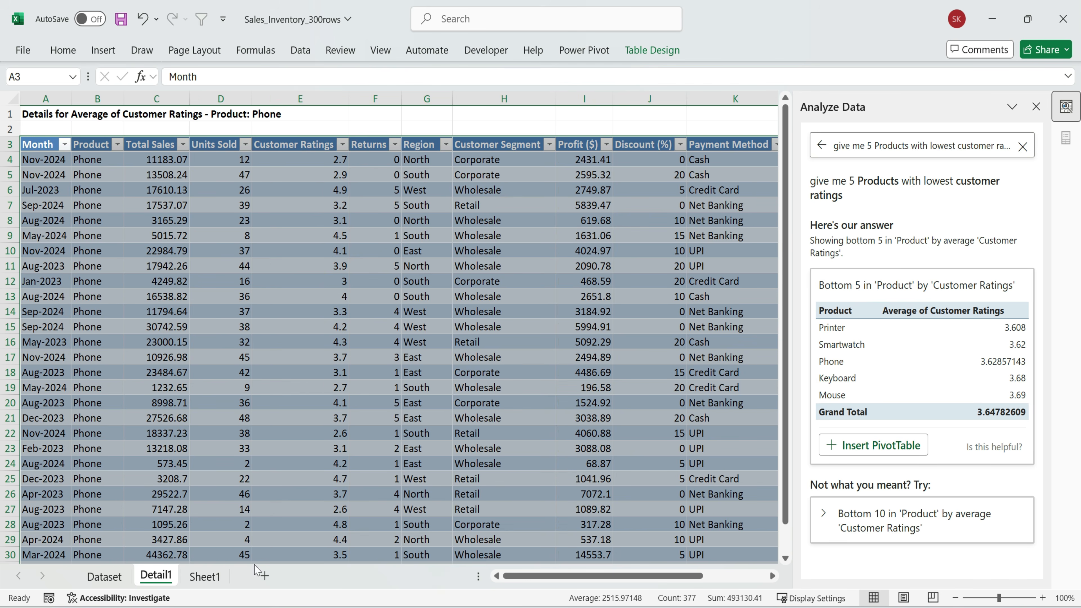
{"action": "left_click", "coordinate": [71, 232]}
{"action": "left_click_drag", "start_coordinate": [62, 161], "coordinate": [48, 538]}
{"action": "scroll", "coordinate": [275, 242], "scroll_direction": "up", "scroll_amount": 1}
{"action": "left_click_drag", "start_coordinate": [46, 115], "coordinate": [282, 133]}
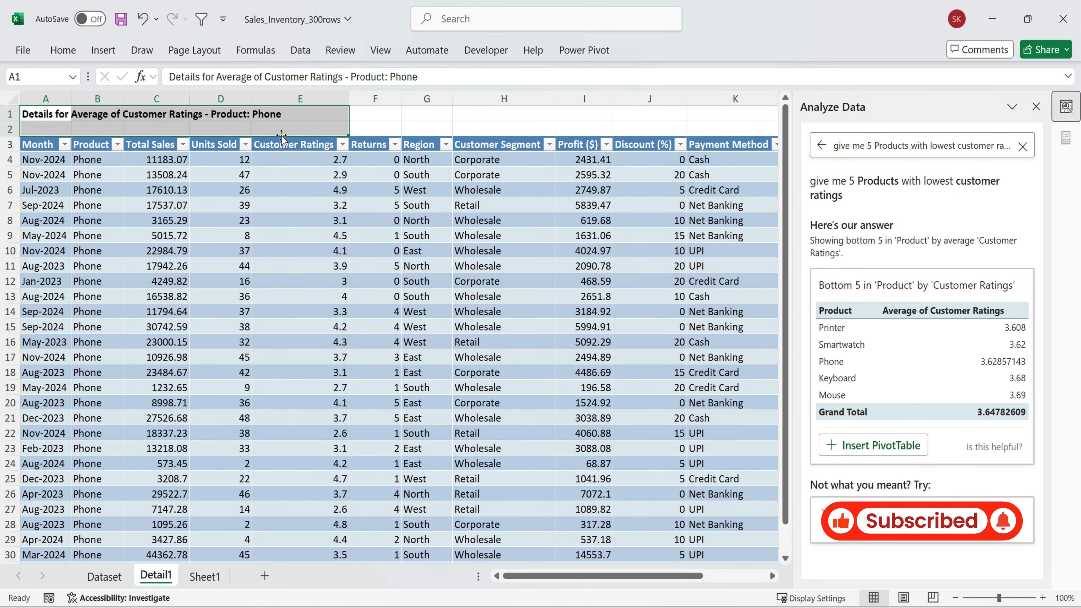
Clear the previous Analyze Data question on the Dataset sheet and set the ribbon to always show
{"action": "left_click", "coordinate": [103, 579]}
{"action": "left_click", "coordinate": [1022, 147]}
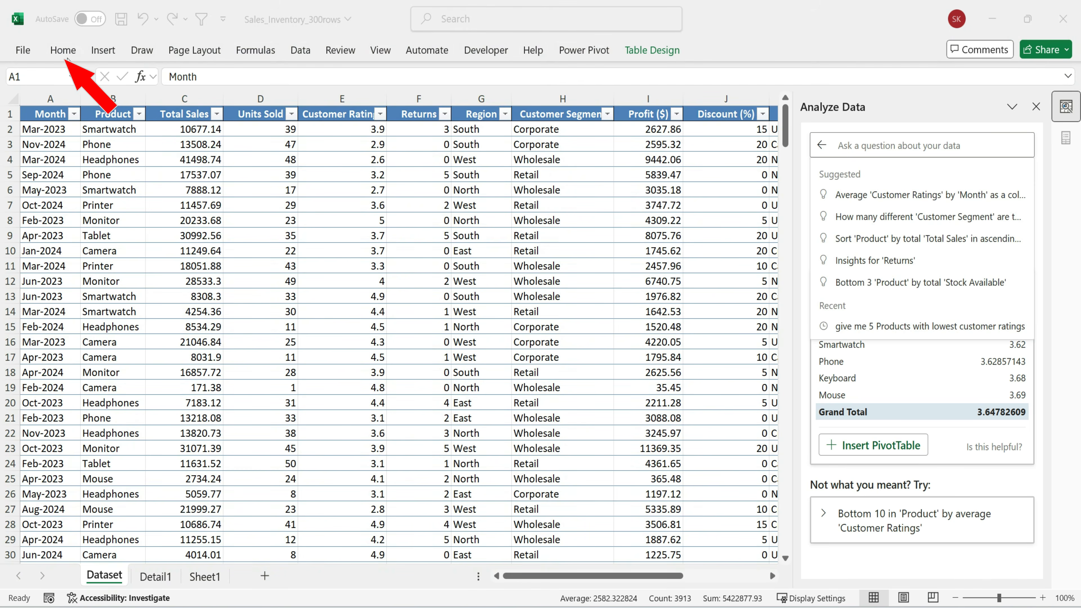
{"action": "left_click", "coordinate": [64, 54]}
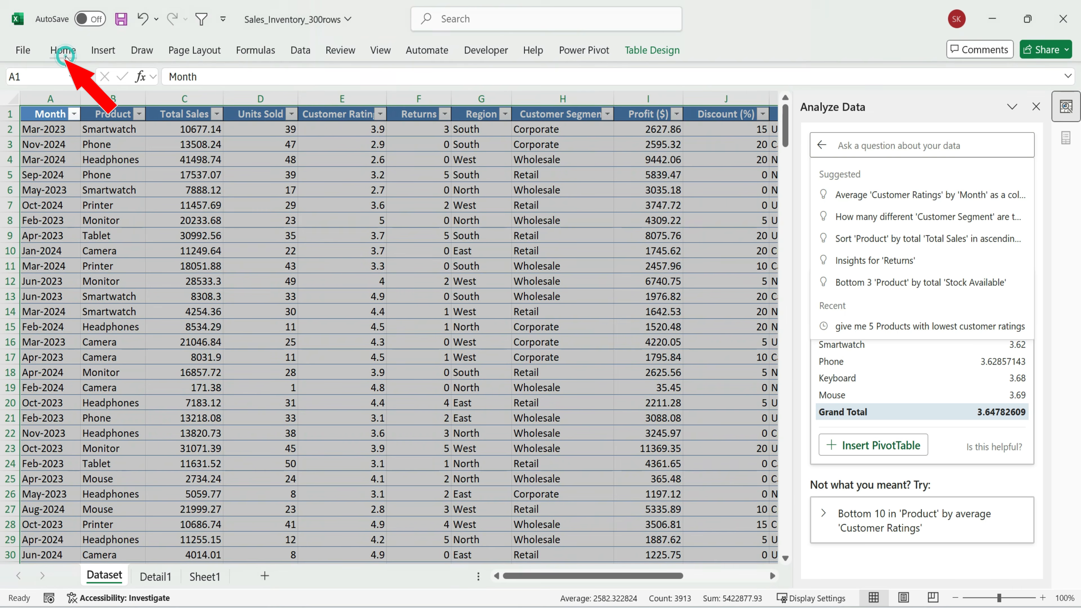
{"action": "left_click", "coordinate": [1065, 128]}
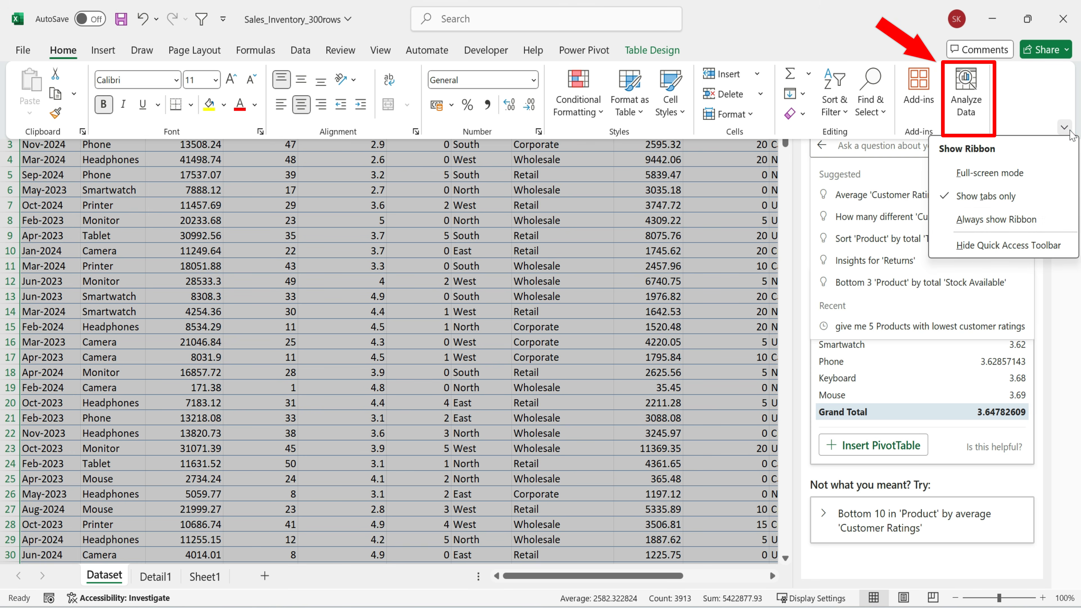
{"action": "left_click", "coordinate": [1008, 215]}
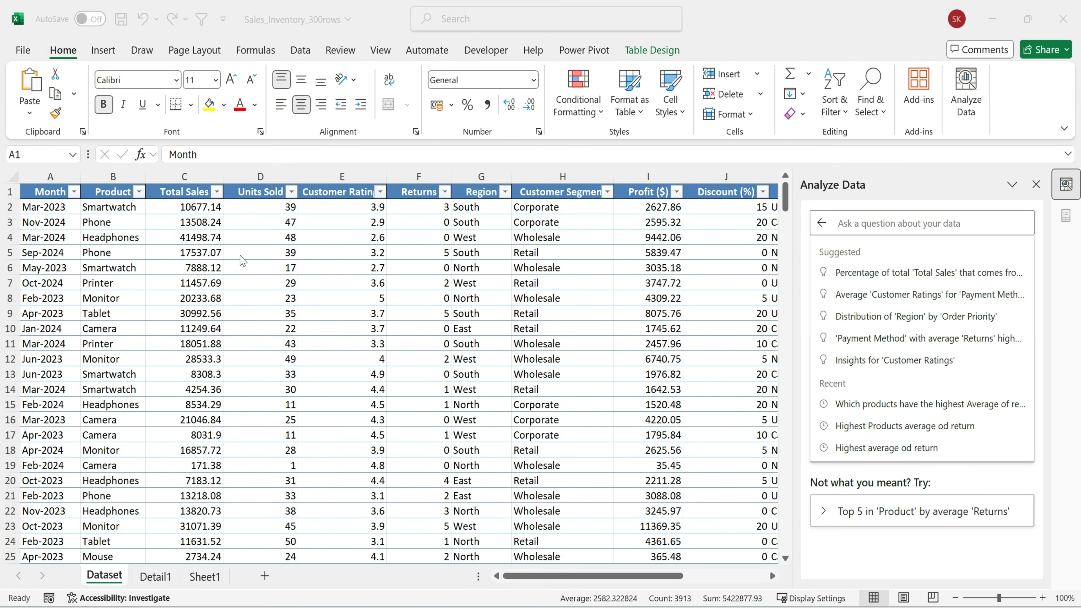
Ask Analyze Data "Show me Monthly sales Trends" for the dataset and browse the insights offered
{"action": "left_click", "coordinate": [642, 575]}
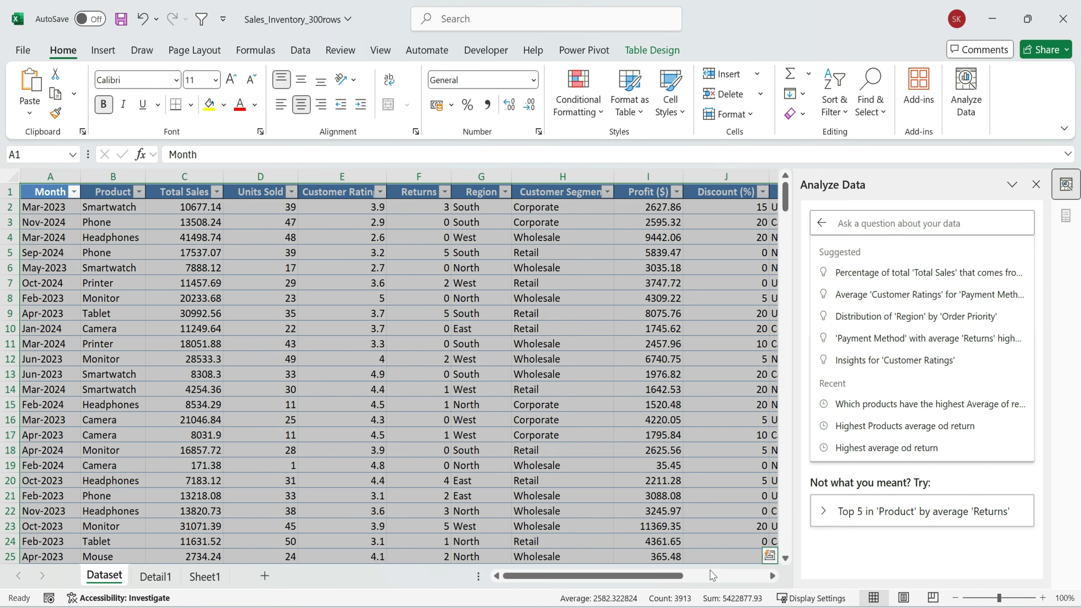
{"action": "left_click_drag", "start_coordinate": [676, 575], "coordinate": [760, 572]}
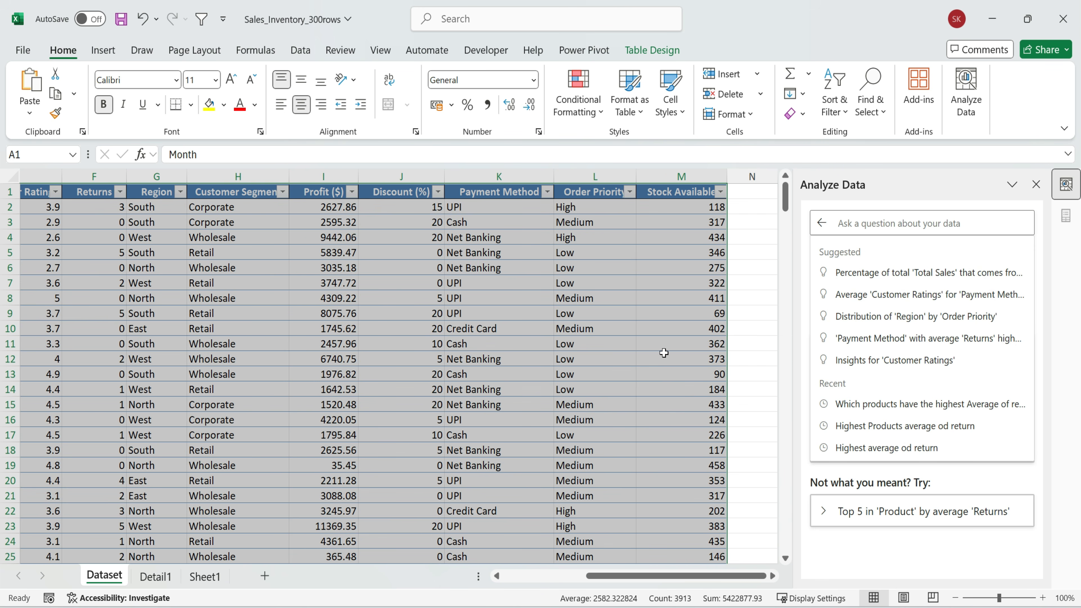
{"action": "left_click_drag", "start_coordinate": [650, 578], "coordinate": [600, 578]}
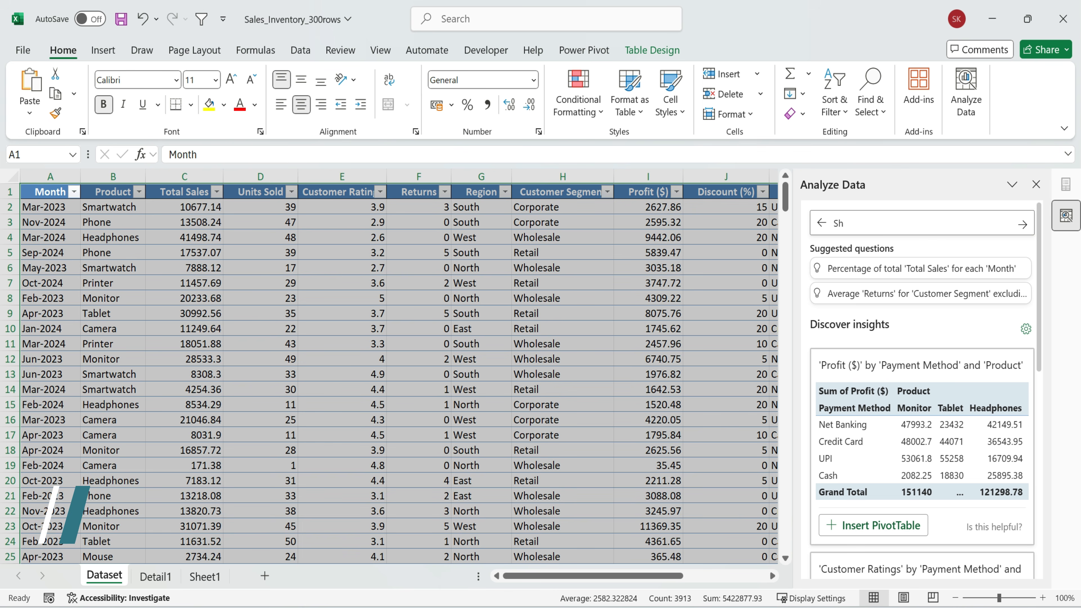
{"action": "type", "text": "how me Mont"}
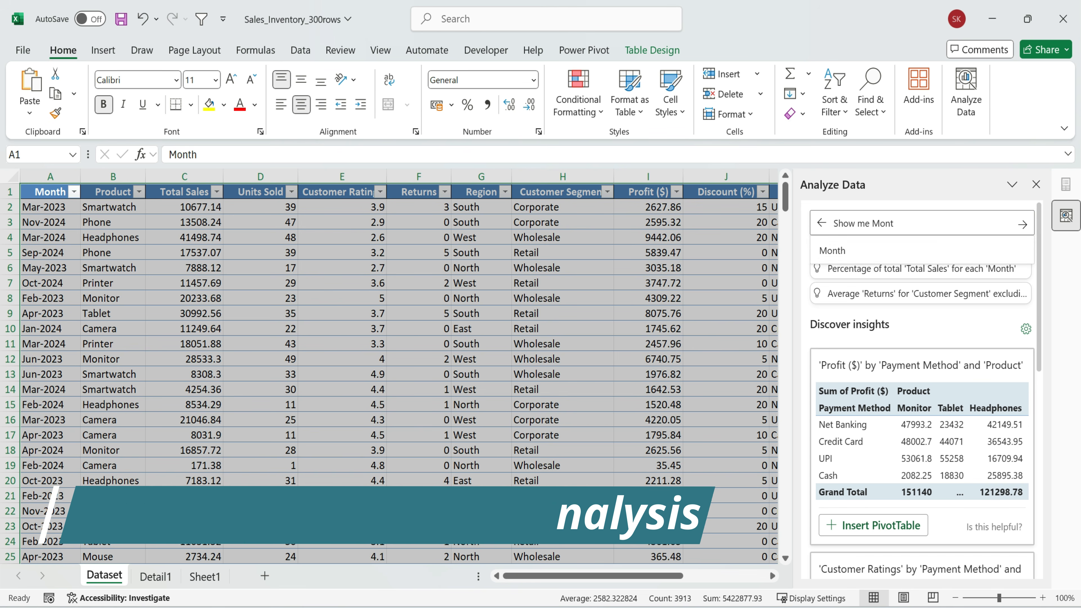
{"action": "type", "text": "hly sales Trends"}
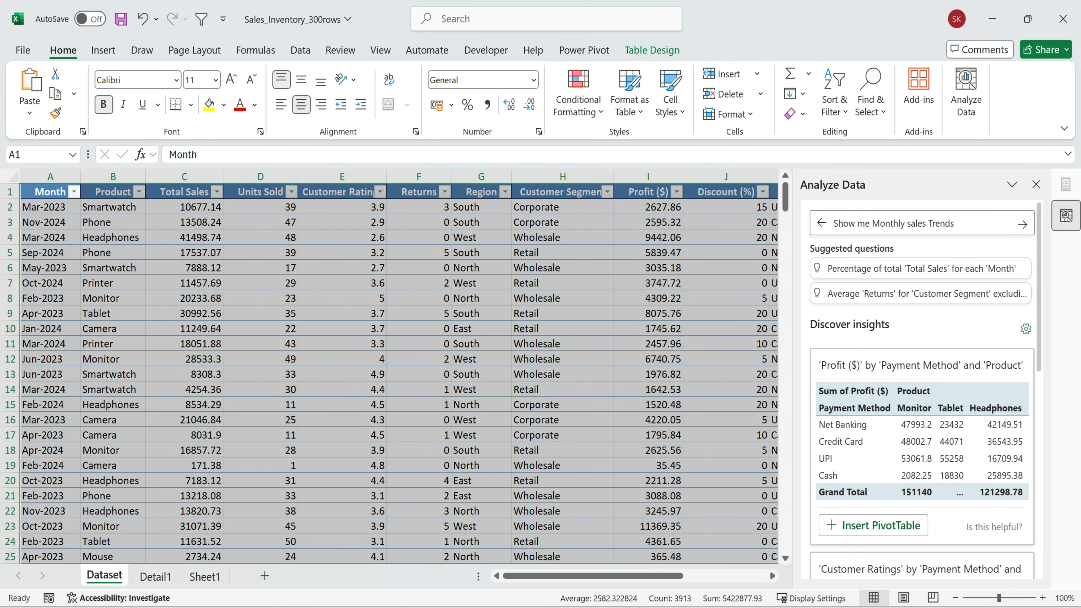
{"action": "left_click", "coordinate": [1021, 224]}
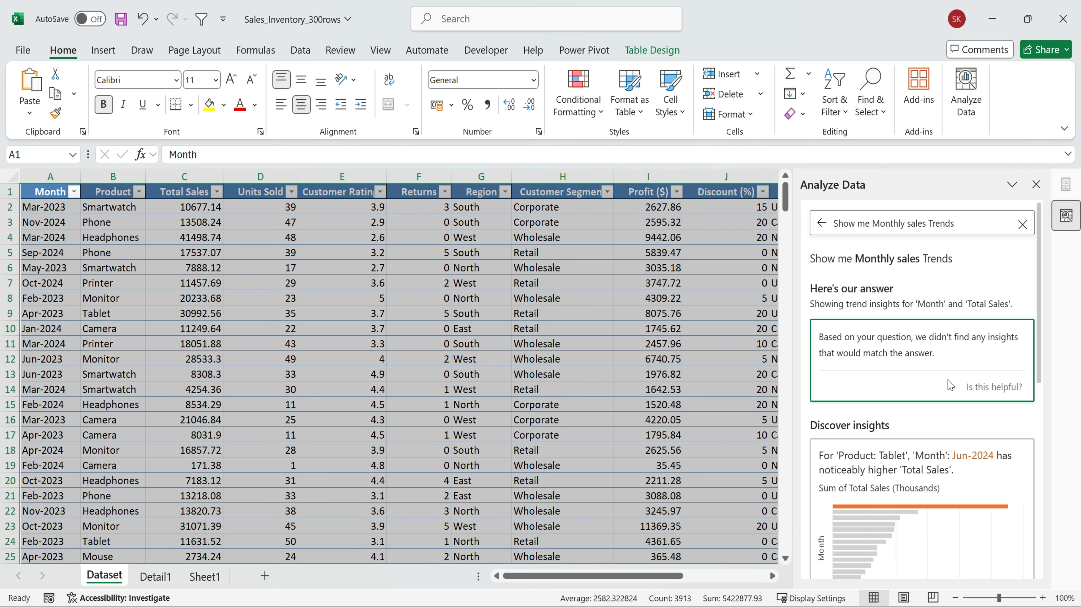
{"action": "scroll", "coordinate": [949, 385], "scroll_direction": "down", "scroll_amount": 4}
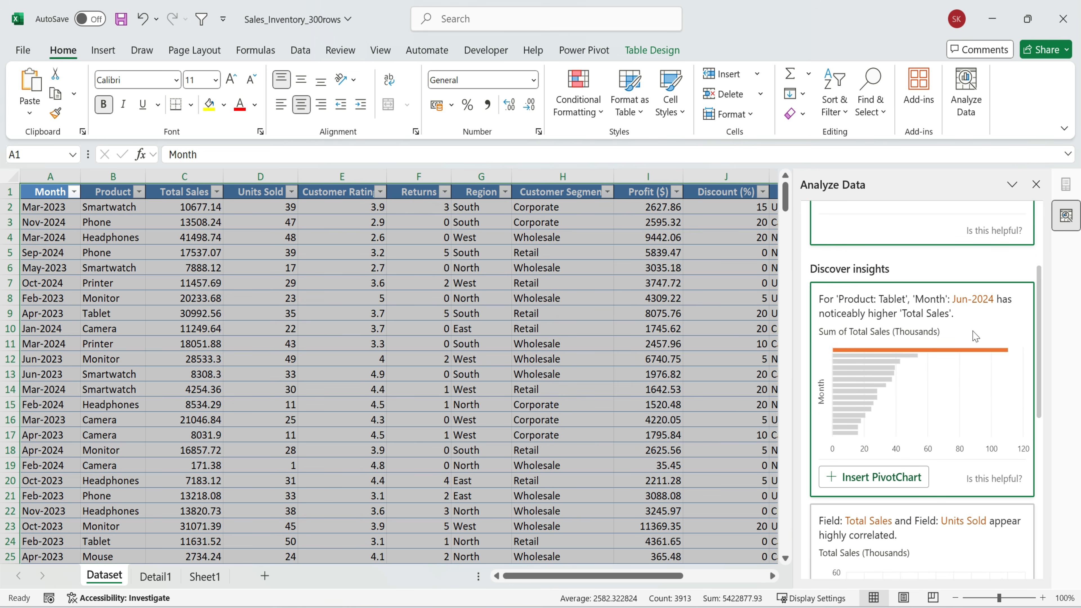
{"action": "scroll", "coordinate": [975, 337], "scroll_direction": "down", "scroll_amount": 4}
{"action": "scroll", "coordinate": [932, 382], "scroll_direction": "down", "scroll_amount": 6}
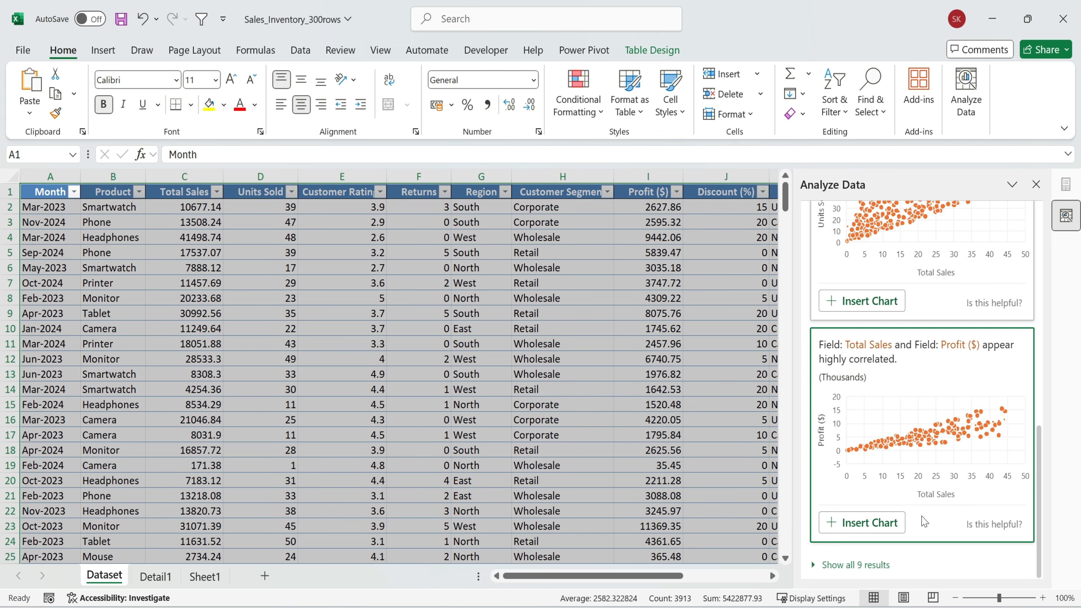
Expand the Analyze Data insights to show all 9 results and browse through the suggested charts
{"action": "left_click", "coordinate": [868, 564]}
{"action": "scroll", "coordinate": [932, 341], "scroll_direction": "down", "scroll_amount": 5}
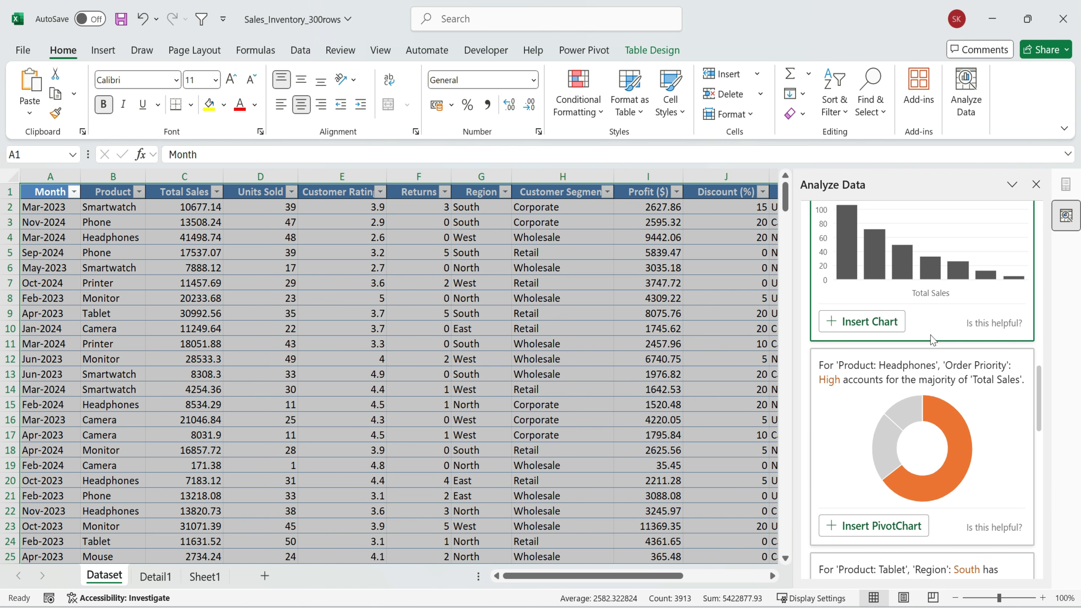
{"action": "scroll", "coordinate": [880, 307], "scroll_direction": "up", "scroll_amount": 2}
{"action": "scroll", "coordinate": [969, 385], "scroll_direction": "down", "scroll_amount": 13}
{"action": "scroll", "coordinate": [968, 426], "scroll_direction": "down", "scroll_amount": 10}
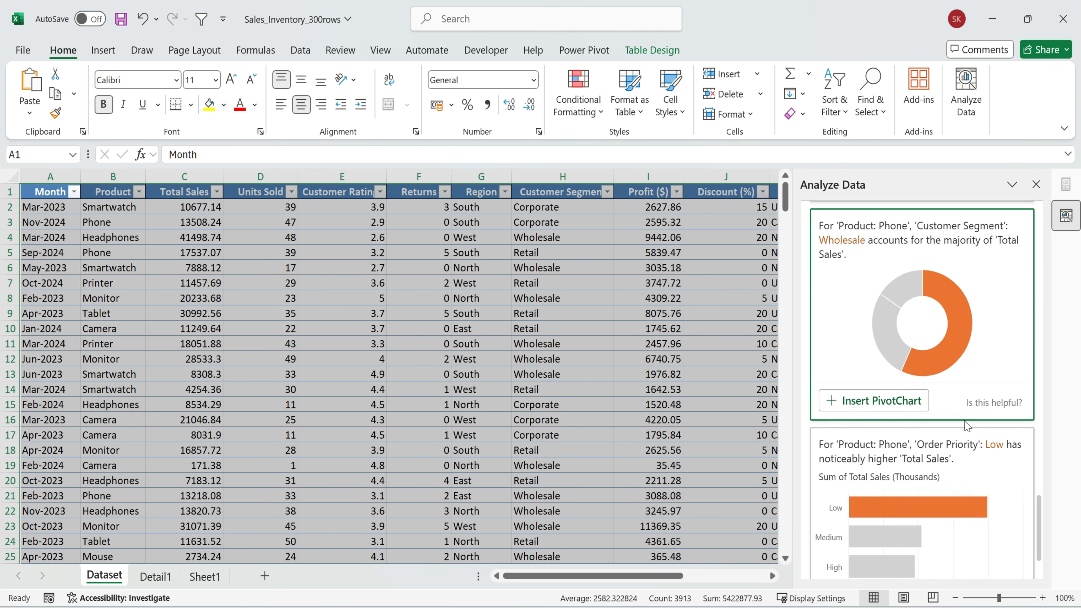
{"action": "scroll", "coordinate": [1001, 427], "scroll_direction": "up", "scroll_amount": 7}
{"action": "scroll", "coordinate": [1000, 427], "scroll_direction": "up", "scroll_amount": 12}
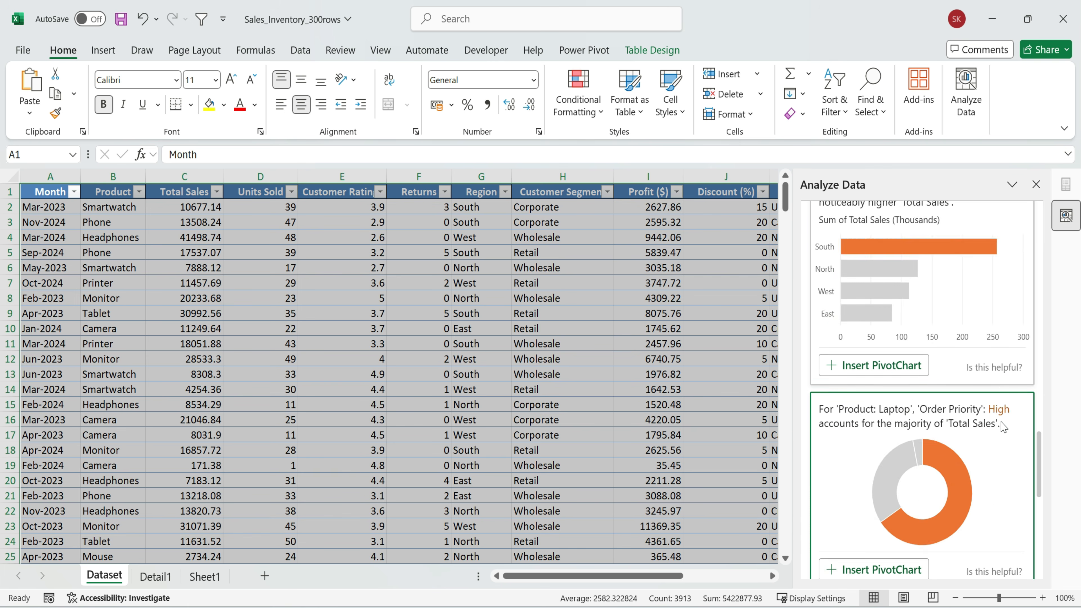
{"action": "scroll", "coordinate": [1001, 427], "scroll_direction": "down", "scroll_amount": 5}
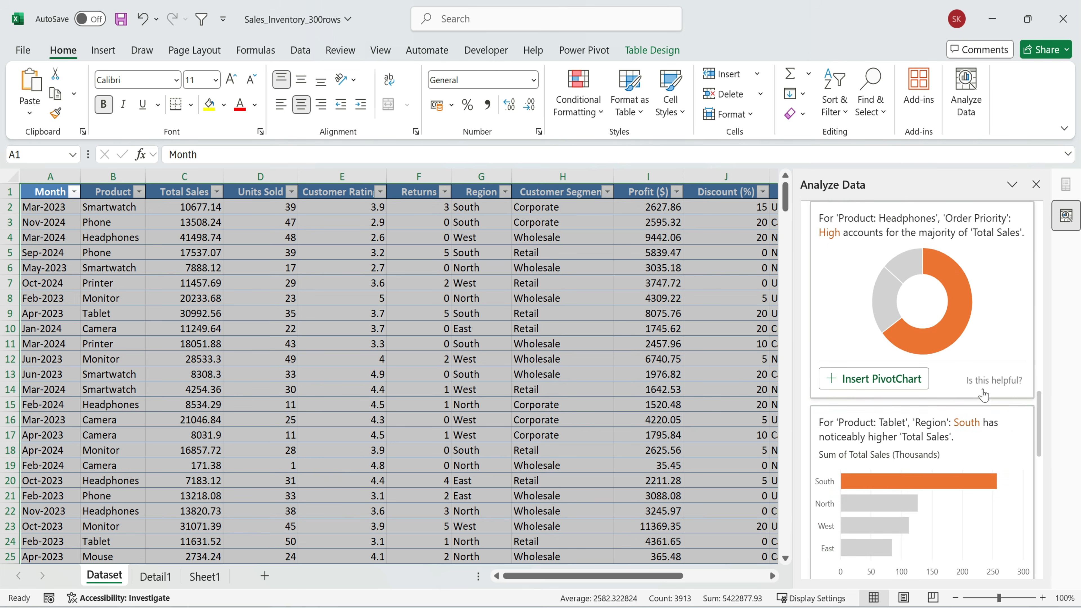
{"action": "scroll", "coordinate": [955, 515], "scroll_direction": "up", "scroll_amount": 10}
{"action": "scroll", "coordinate": [955, 514], "scroll_direction": "up", "scroll_amount": 8}
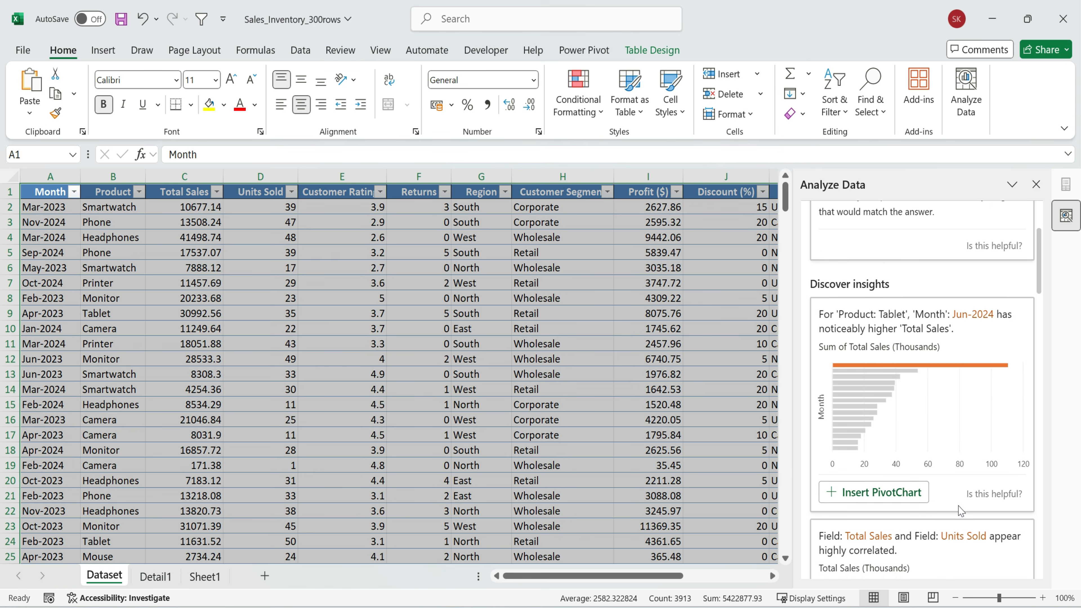
Insert the insight on Tablet total sales by month as a PivotChart, review its table and select the chart
{"action": "scroll", "coordinate": [911, 394], "scroll_direction": "down", "scroll_amount": 4}
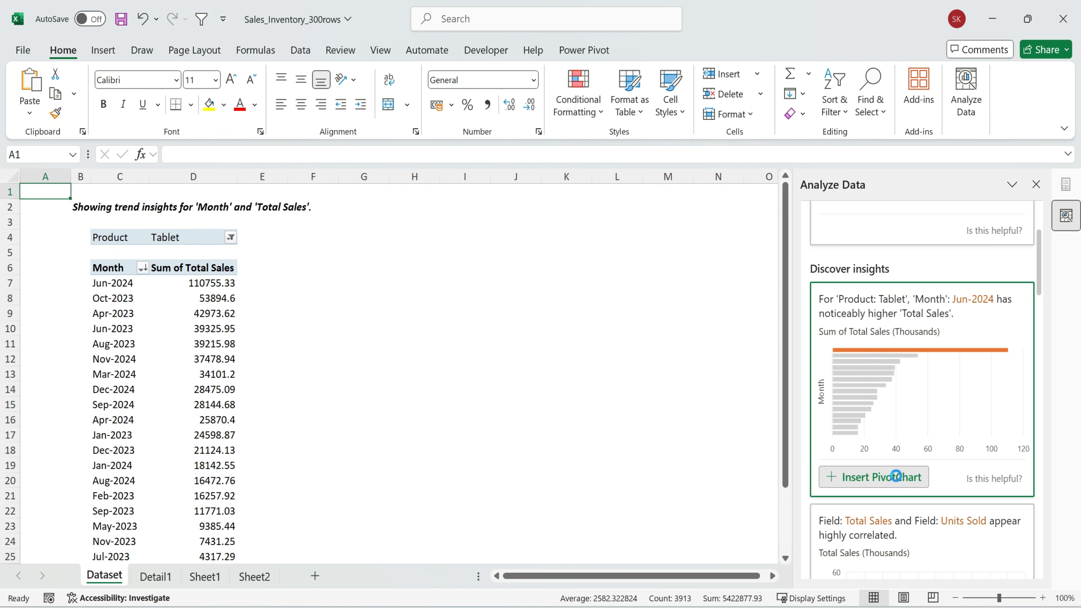
{"action": "left_click", "coordinate": [128, 234]}
{"action": "left_click_drag", "start_coordinate": [81, 206], "coordinate": [306, 452]}
{"action": "left_click", "coordinate": [299, 241]}
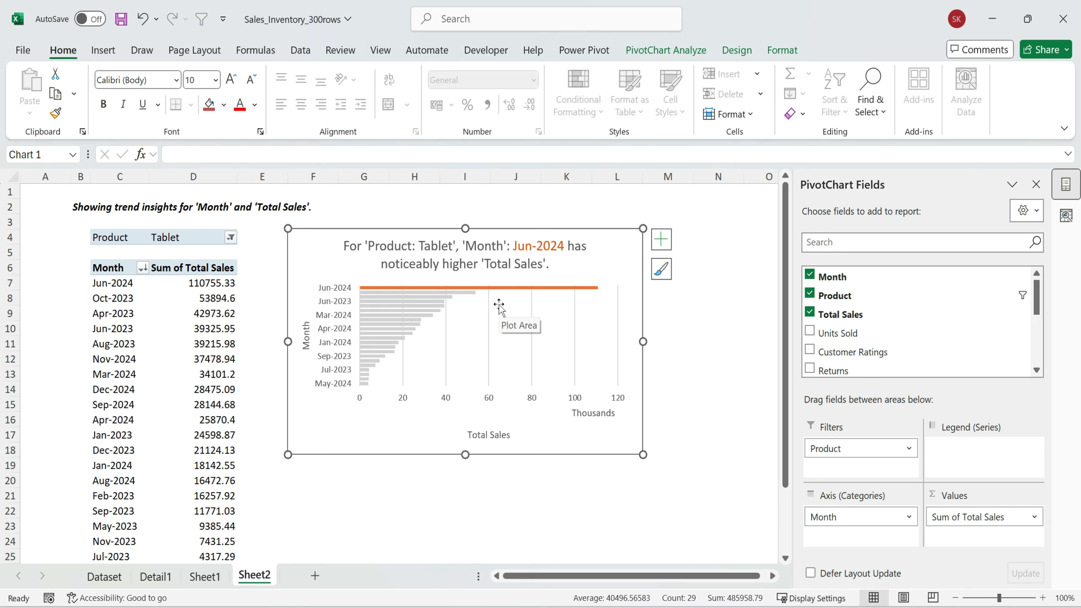
Add data labels to the Tablet monthly sales PivotChart and review the chart alongside its table
{"action": "left_click", "coordinate": [661, 239]}
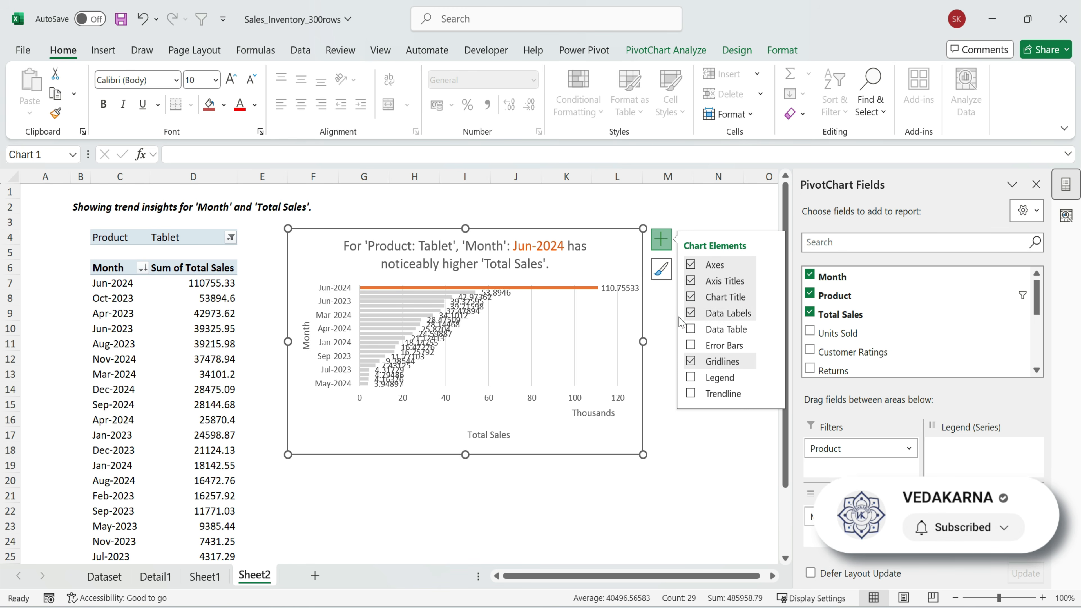
{"action": "left_click", "coordinate": [689, 313]}
{"action": "left_click", "coordinate": [570, 491]}
{"action": "left_click_drag", "start_coordinate": [47, 192], "coordinate": [648, 527]}
{"action": "left_click", "coordinate": [392, 540]}
Return to the Dataset sheet and highlight the Region and Total Sales columns
{"action": "left_click", "coordinate": [105, 576]}
{"action": "key", "text": "ctrl+a"}
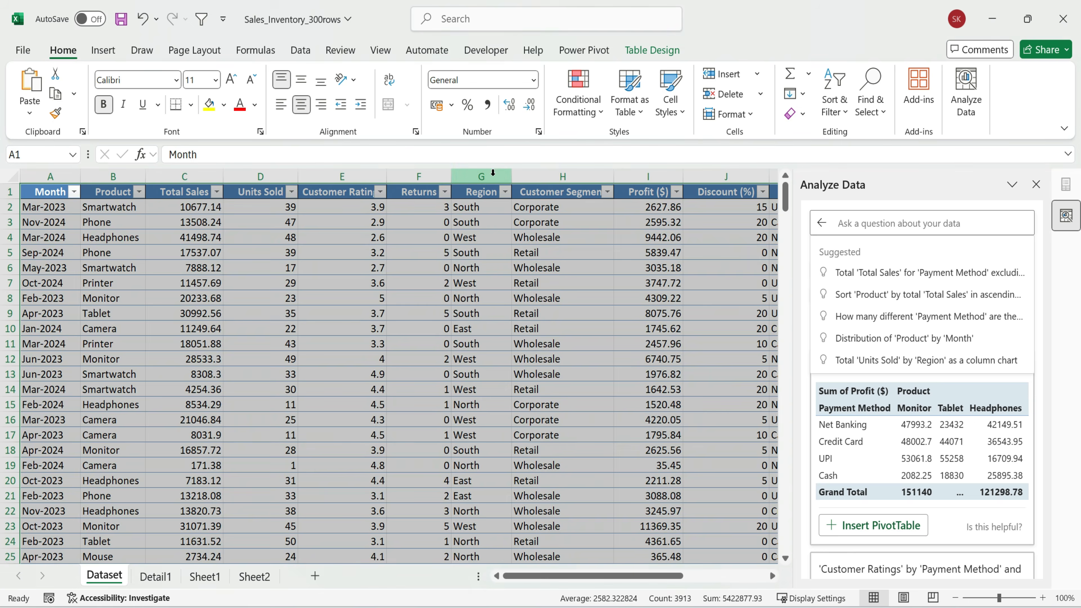
{"action": "left_click", "coordinate": [493, 173]}
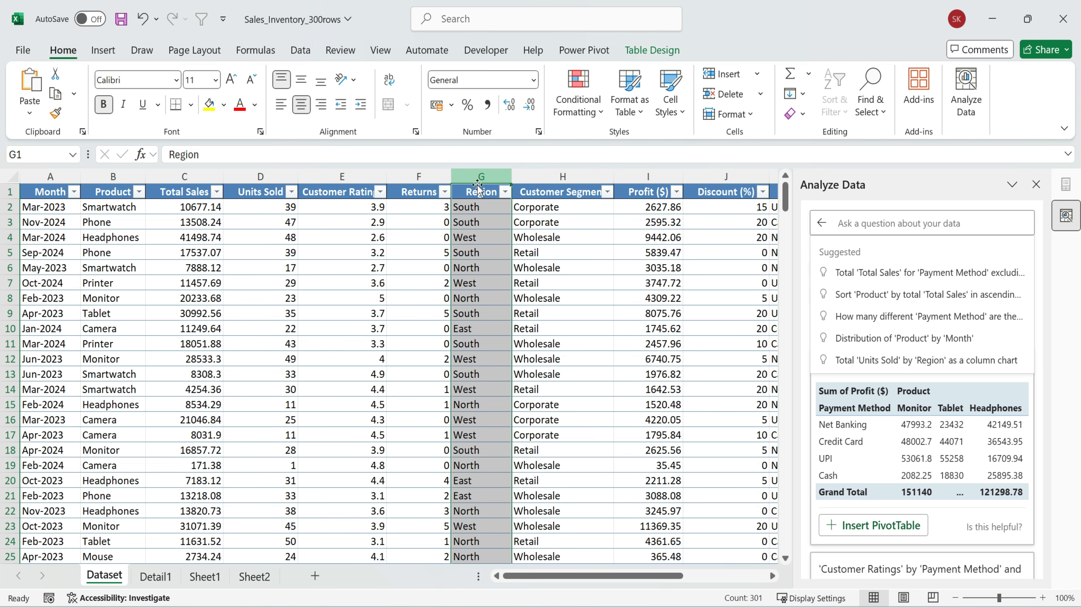
{"action": "left_click", "coordinate": [196, 198], "text": "ctrl"}
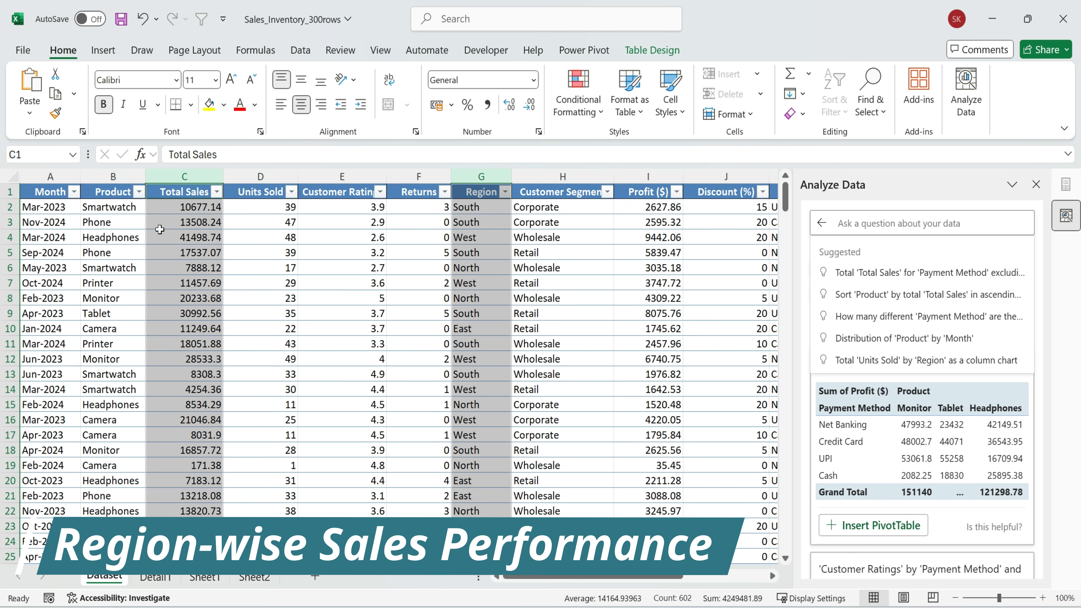
Select the whole dataset table and ask Analyze Data "Region-wise, highest total sales"
{"action": "key", "text": "ctrl+a"}
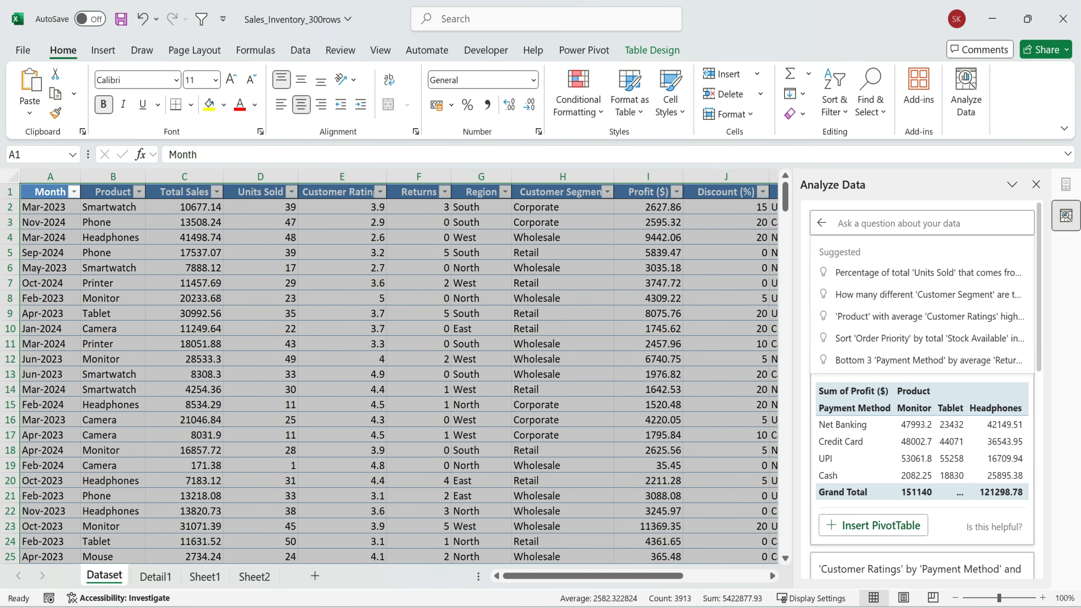
{"action": "type", "text": "Region-wise, highest total sales"}
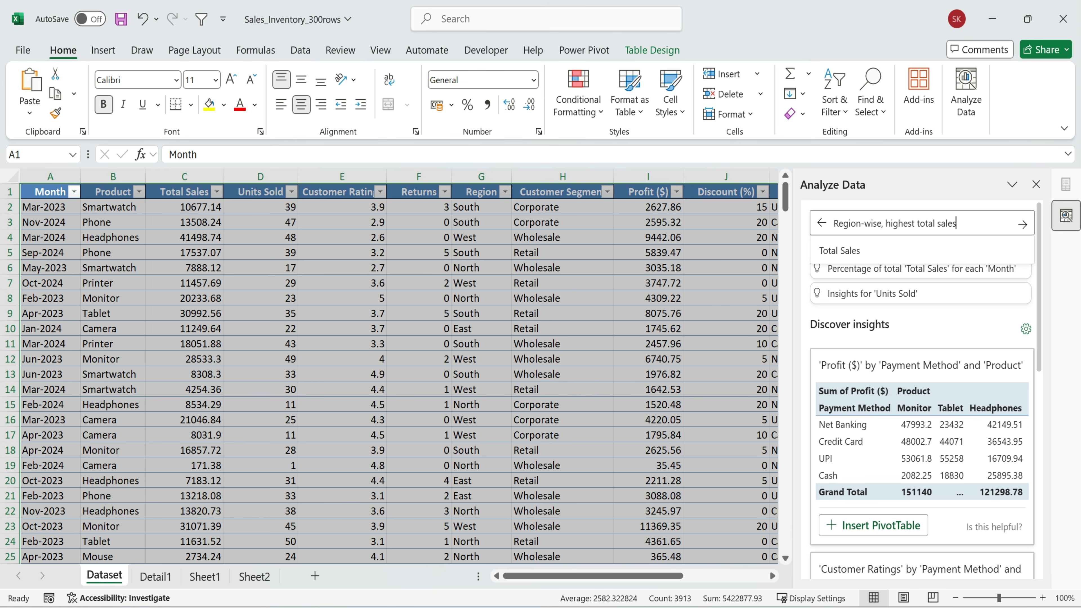
{"action": "left_click", "coordinate": [1022, 225]}
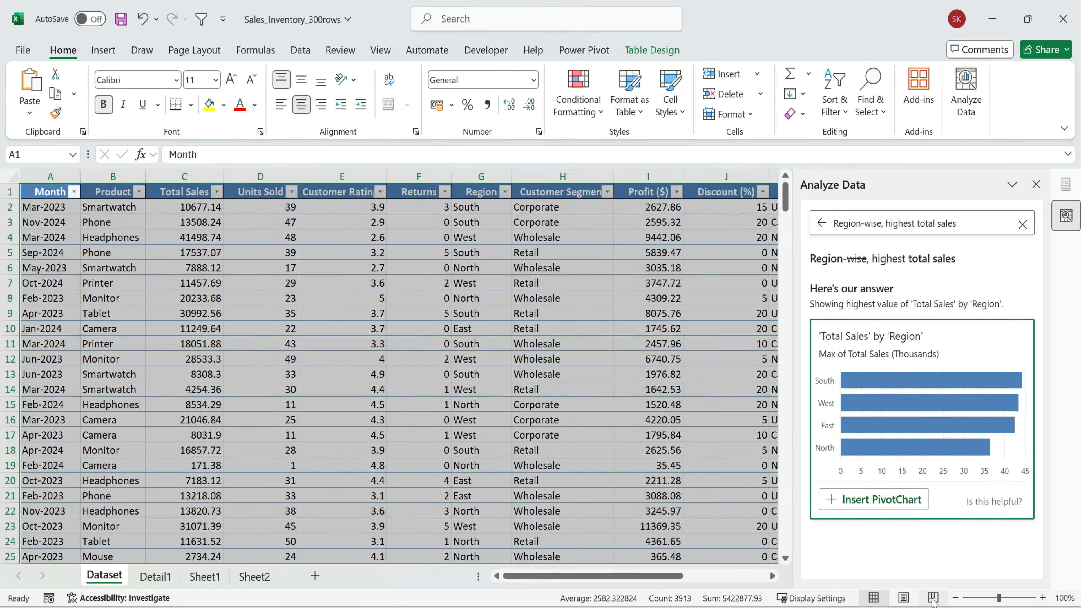
Insert the 'Total Sales' by 'Region' answer as a PivotChart and review its summary table and chart
{"action": "left_click", "coordinate": [893, 505]}
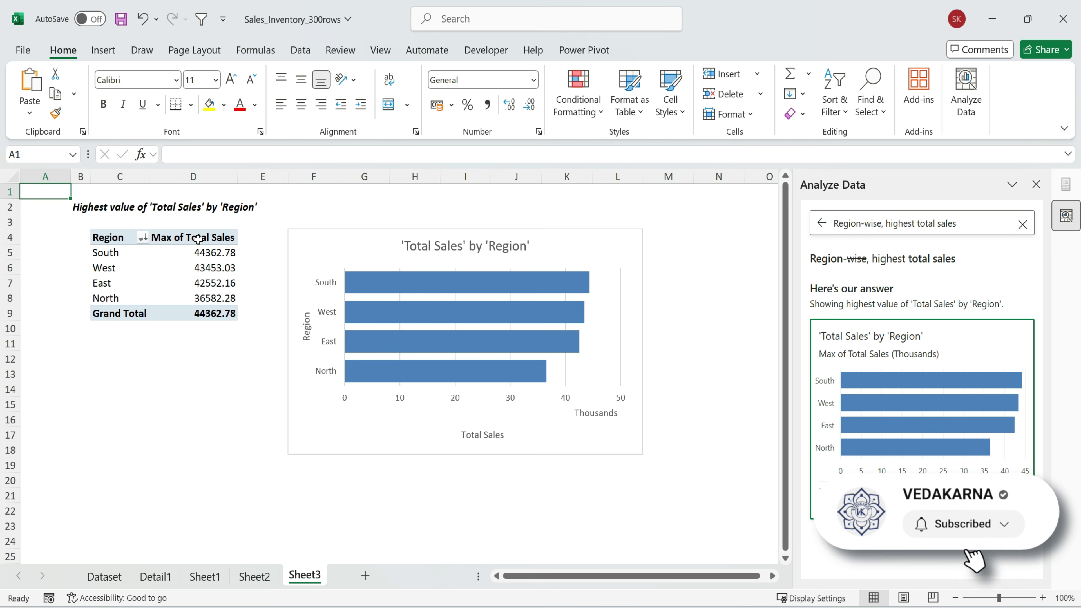
{"action": "left_click_drag", "start_coordinate": [77, 193], "coordinate": [250, 350]}
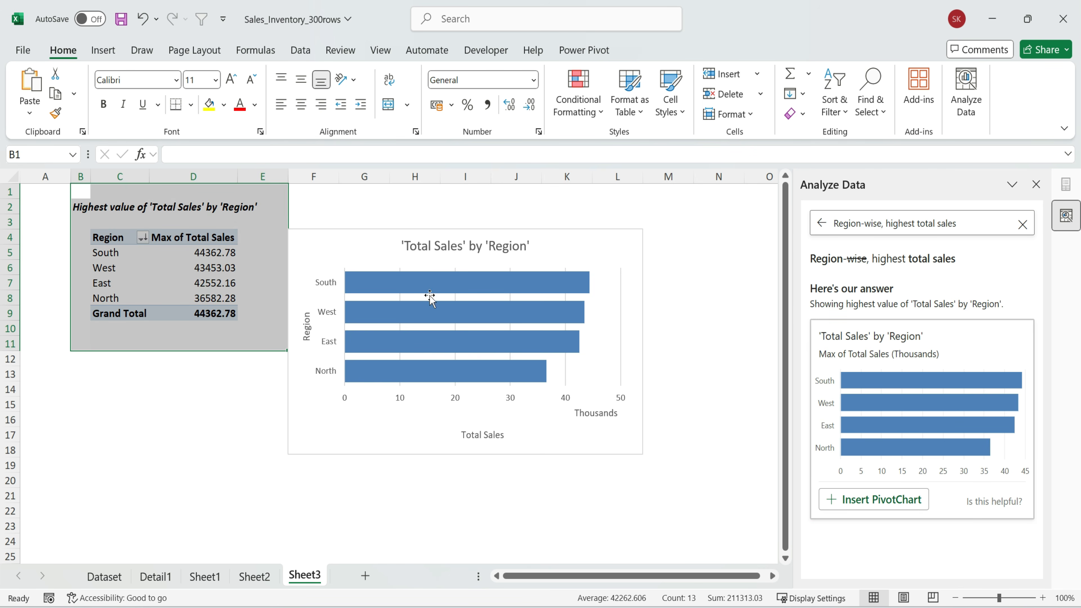
{"action": "left_click", "coordinate": [383, 256]}
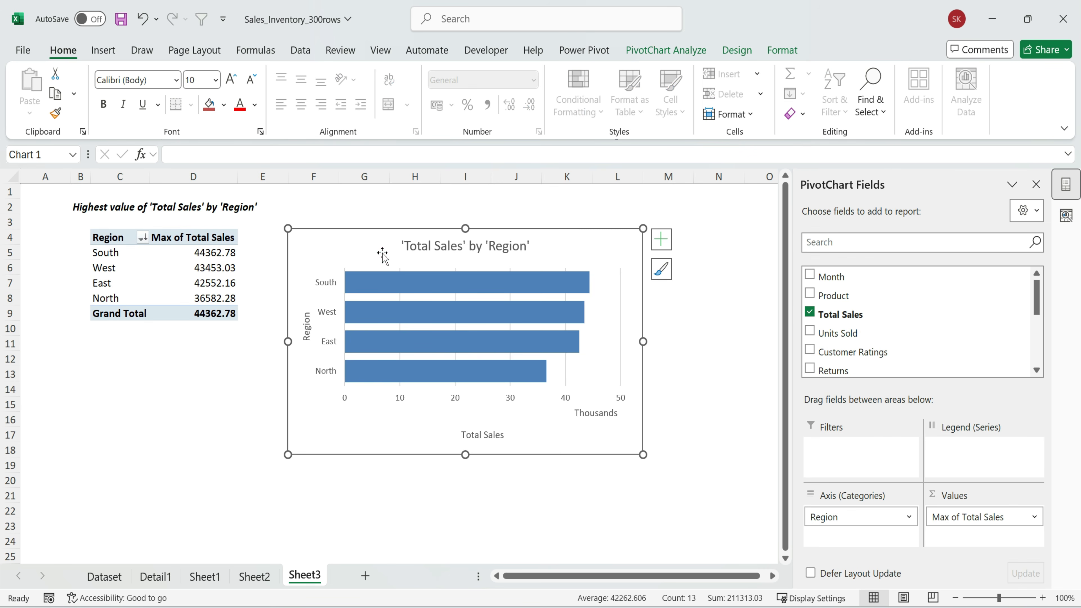
Add data labels to the bars of the 'Total Sales' by 'Region' chart
{"action": "left_click", "coordinate": [444, 278]}
{"action": "left_click", "coordinate": [661, 239]}
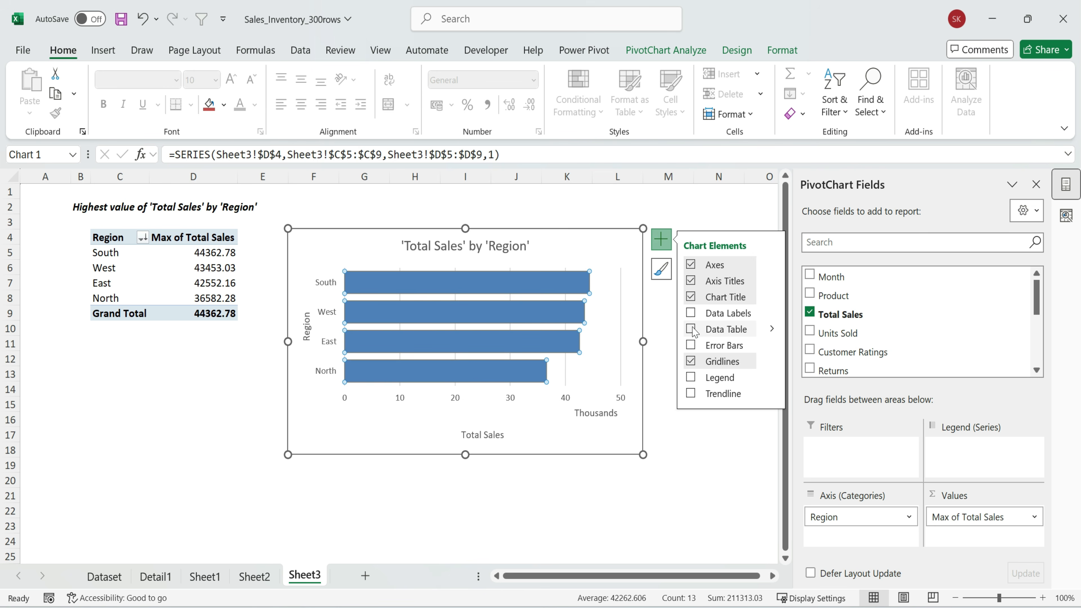
{"action": "left_click", "coordinate": [690, 313]}
{"action": "left_click", "coordinate": [616, 288]}
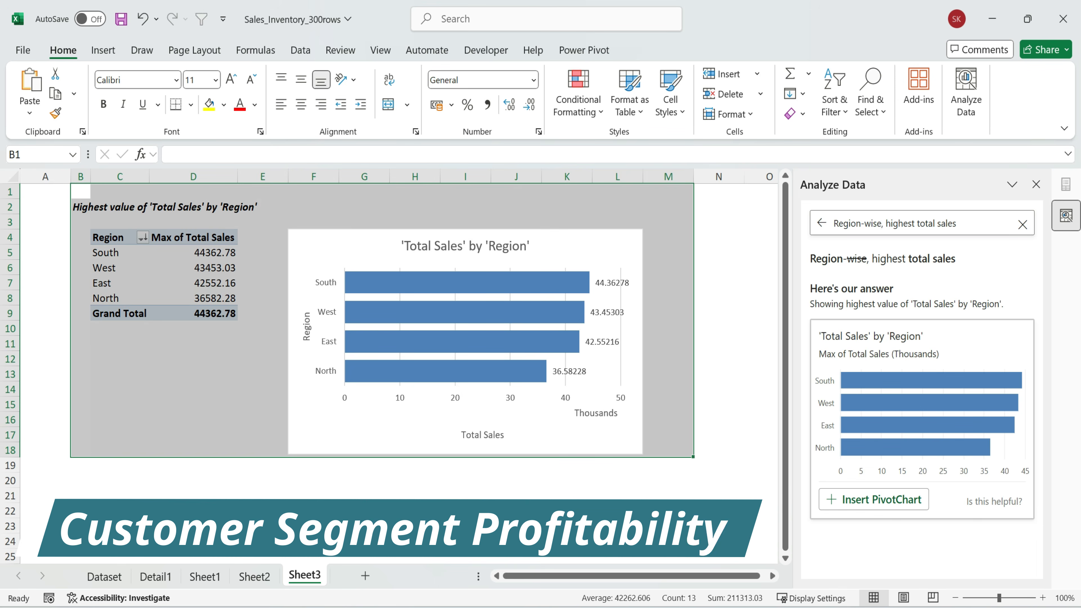
{"action": "left_click", "coordinate": [365, 526]}
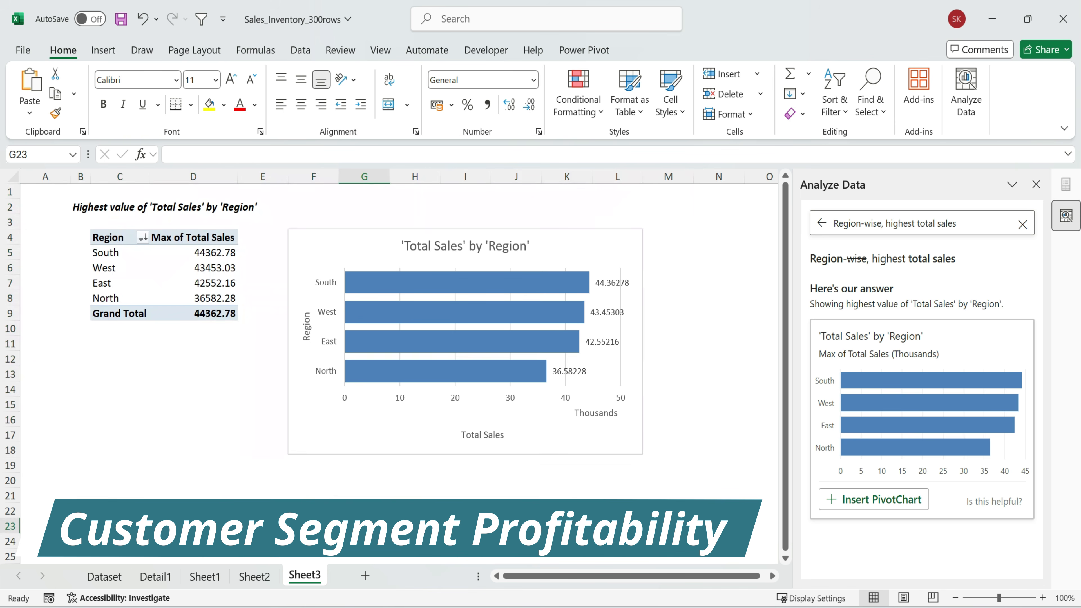
Return to the Dataset sheet and replace the previous Analyze Data question with "Show me profit by customer segment"
{"action": "scroll", "coordinate": [430, 365], "scroll_direction": "down", "scroll_amount": 2}
{"action": "left_click", "coordinate": [104, 576]}
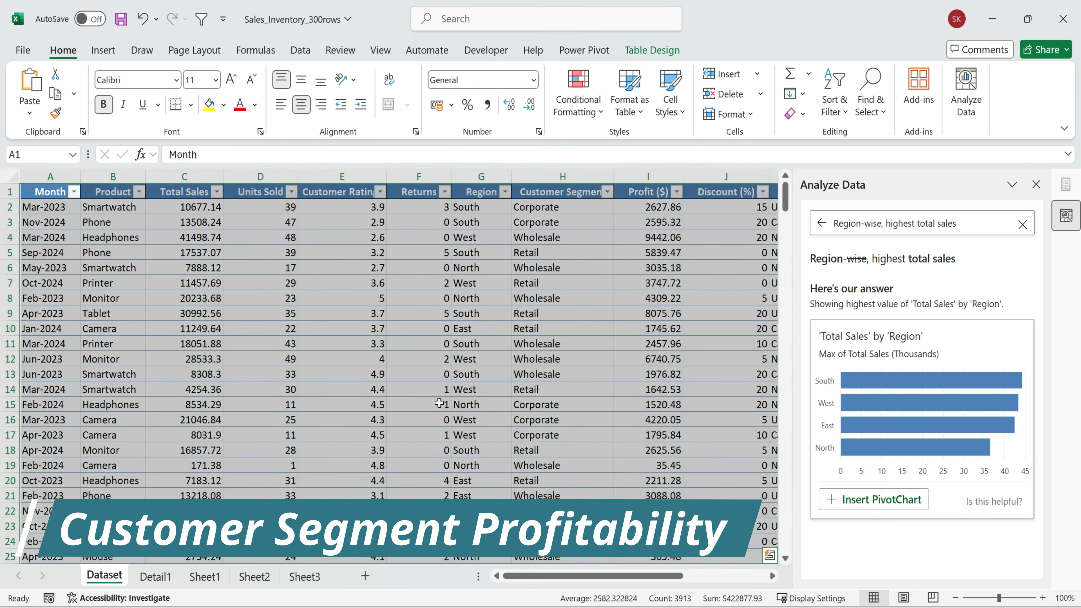
{"action": "left_click", "coordinate": [397, 311]}
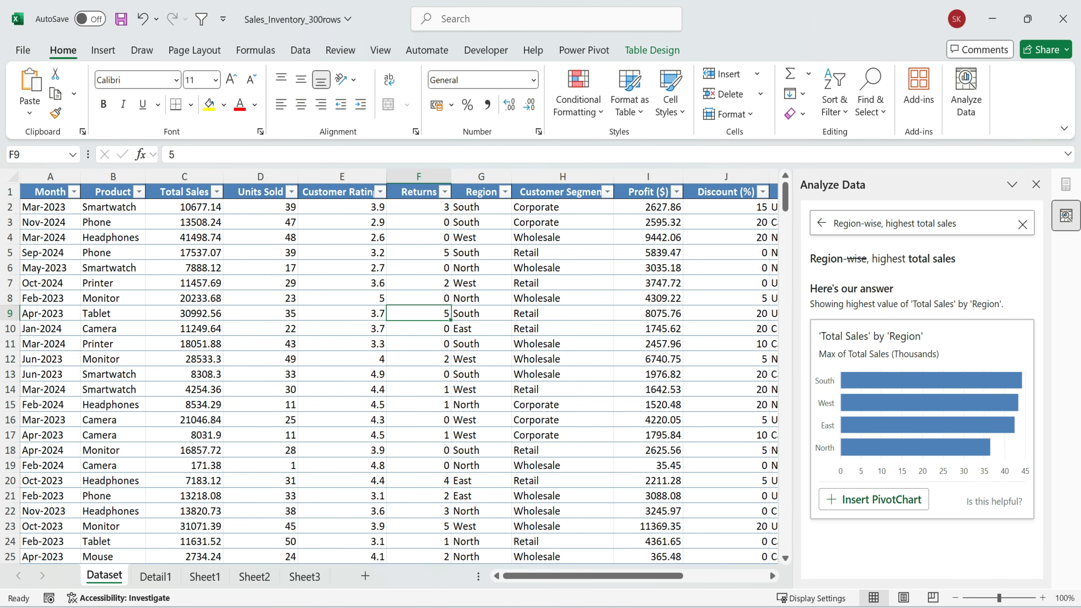
{"action": "left_click", "coordinate": [1022, 224]}
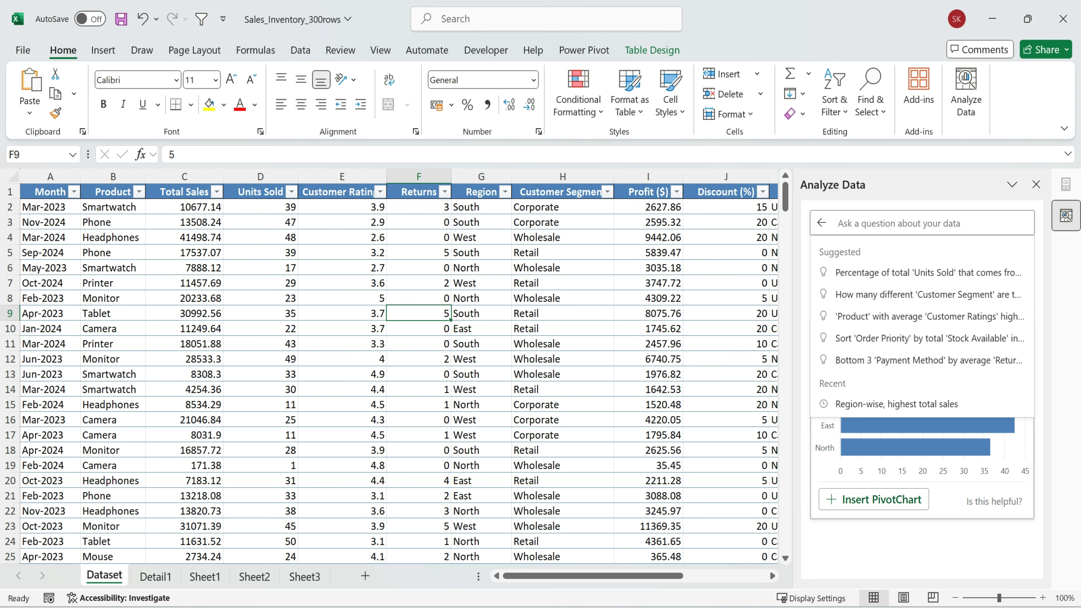
{"action": "type", "text": "Show me profit by customer segment"}
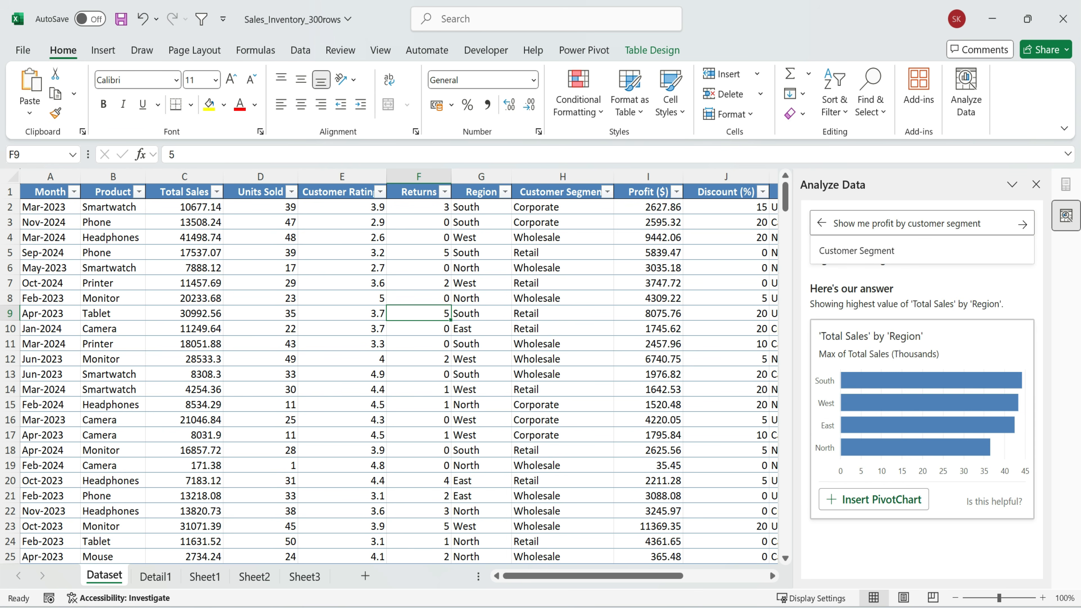
{"action": "left_click", "coordinate": [1021, 224]}
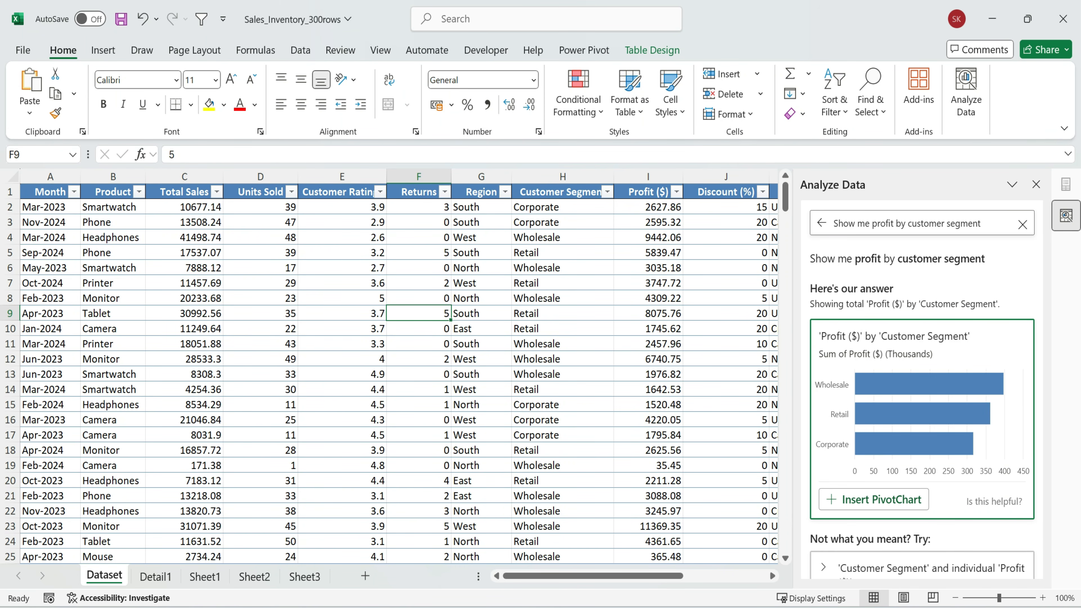
Examine the profit by customer segment answer and expand its alternatives for average profit and individual profit
{"action": "scroll", "coordinate": [960, 412], "scroll_direction": "down", "scroll_amount": 2}
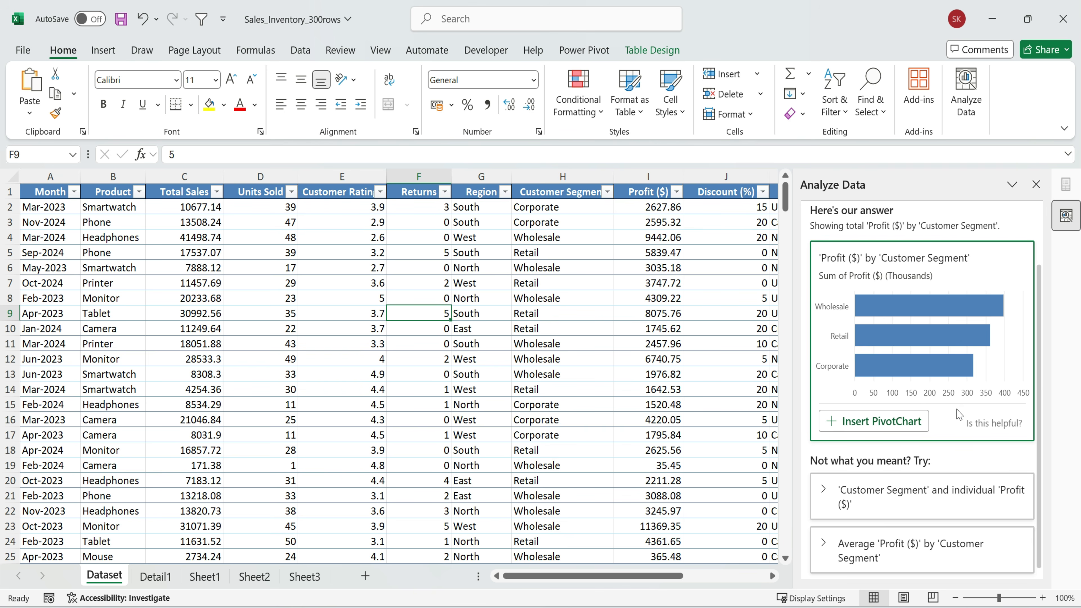
{"action": "left_click", "coordinate": [936, 549]}
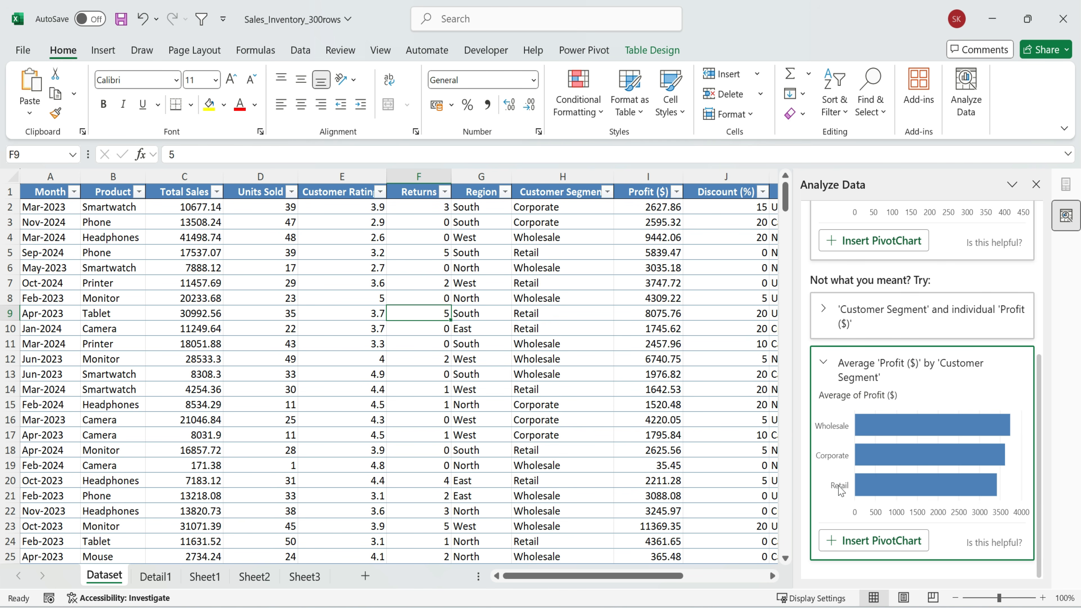
{"action": "scroll", "coordinate": [945, 482], "scroll_direction": "up", "scroll_amount": 2}
{"action": "scroll", "coordinate": [945, 483], "scroll_direction": "down", "scroll_amount": 2}
{"action": "scroll", "coordinate": [945, 483], "scroll_direction": "up", "scroll_amount": 2}
{"action": "left_click", "coordinate": [825, 463]}
{"action": "scroll", "coordinate": [933, 463], "scroll_direction": "down", "scroll_amount": 3}
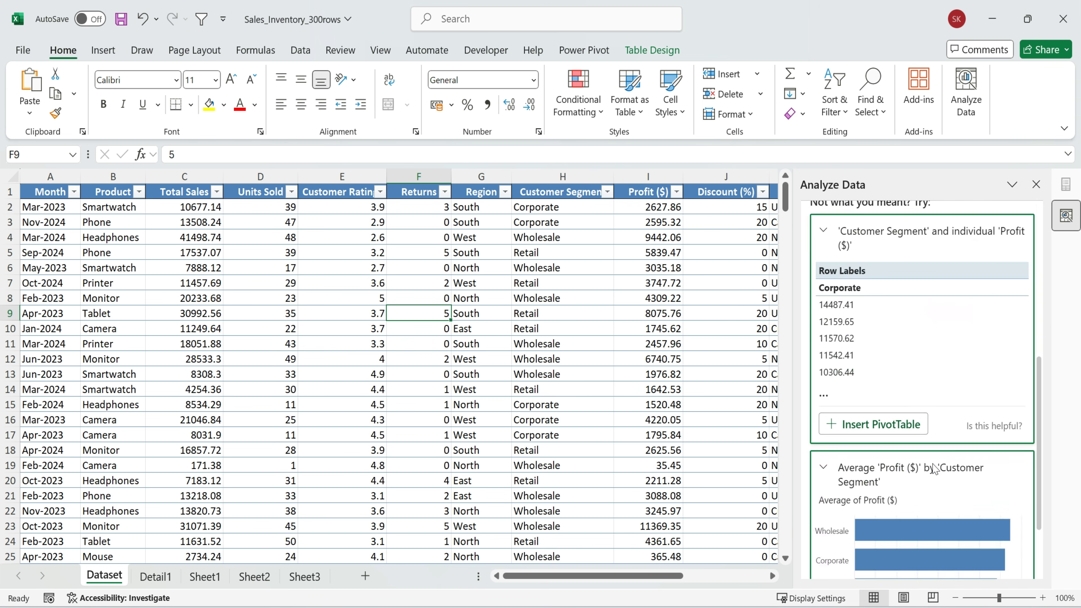
{"action": "scroll", "coordinate": [955, 462], "scroll_direction": "up", "scroll_amount": 5}
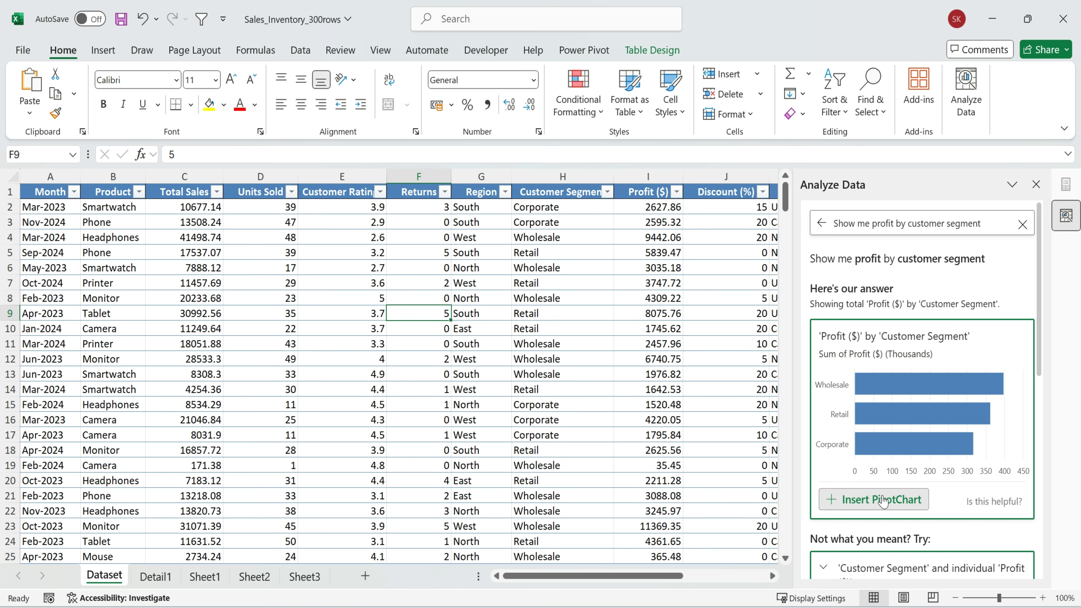
Insert the total 'Profit ($)' by 'Customer Segment' answer as a PivotChart and review its table and chart
{"action": "left_click", "coordinate": [867, 500]}
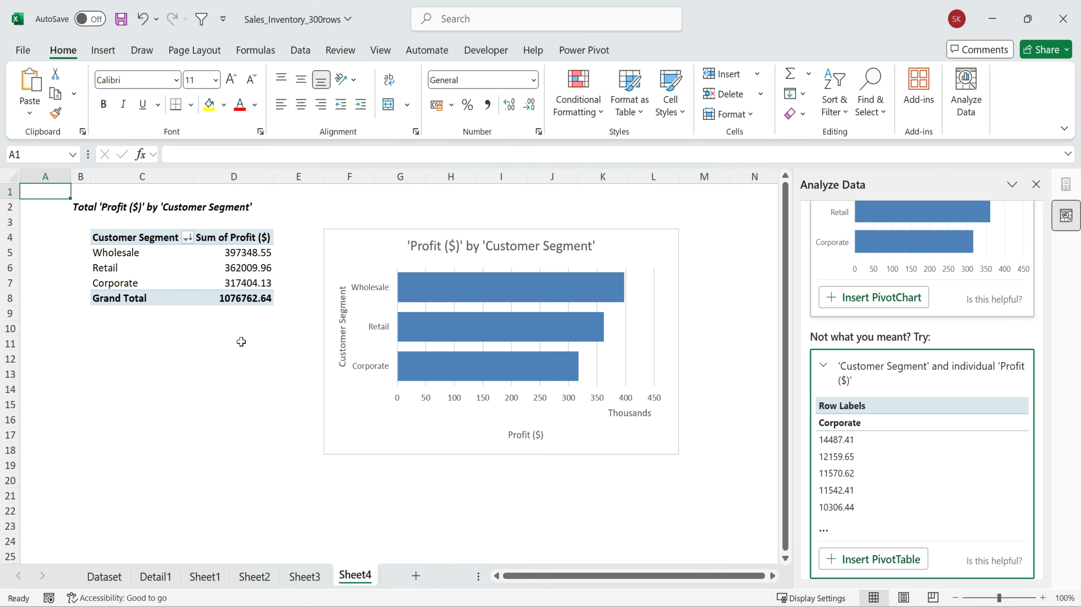
{"action": "left_click", "coordinate": [230, 341]}
{"action": "scroll", "coordinate": [884, 359], "scroll_direction": "up", "scroll_amount": 5}
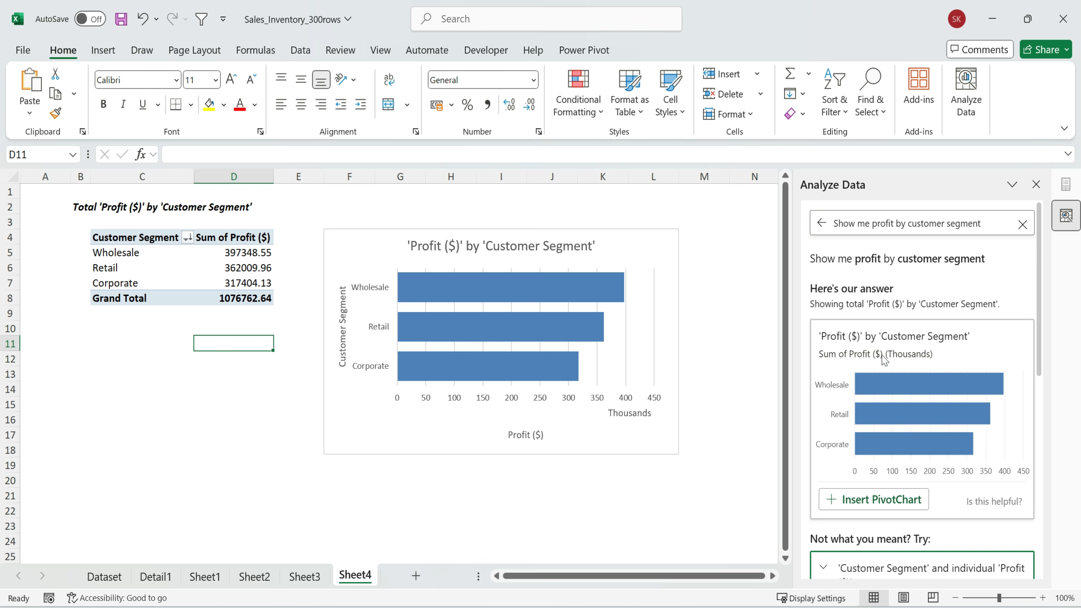
{"action": "left_click_drag", "start_coordinate": [69, 205], "coordinate": [666, 481]}
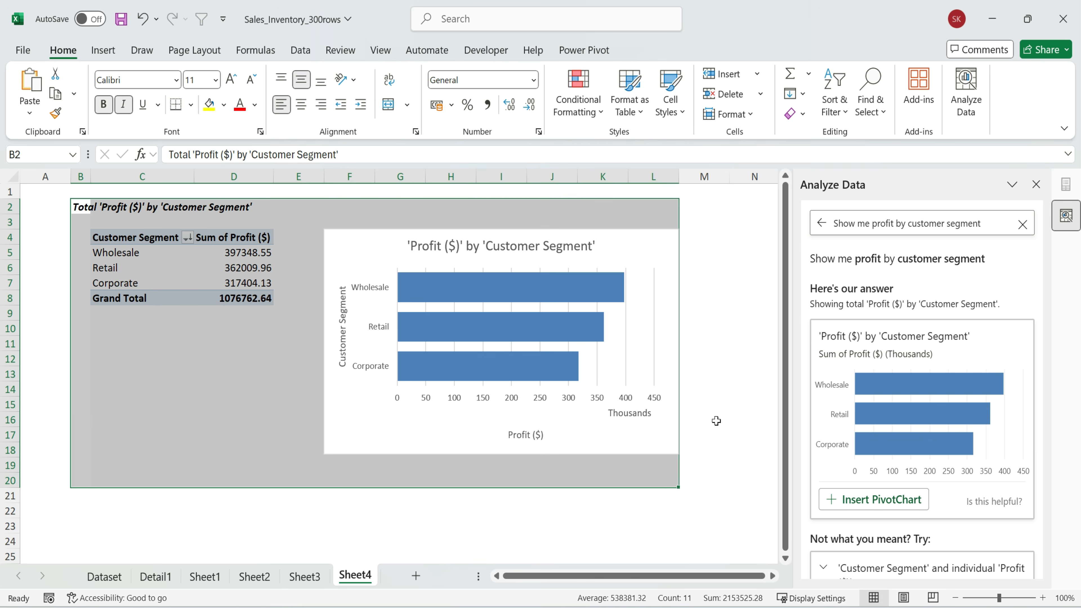
{"action": "left_click", "coordinate": [716, 420]}
Return to the Dataset sheet and highlight the Payment Method column
{"action": "left_click", "coordinate": [102, 576]}
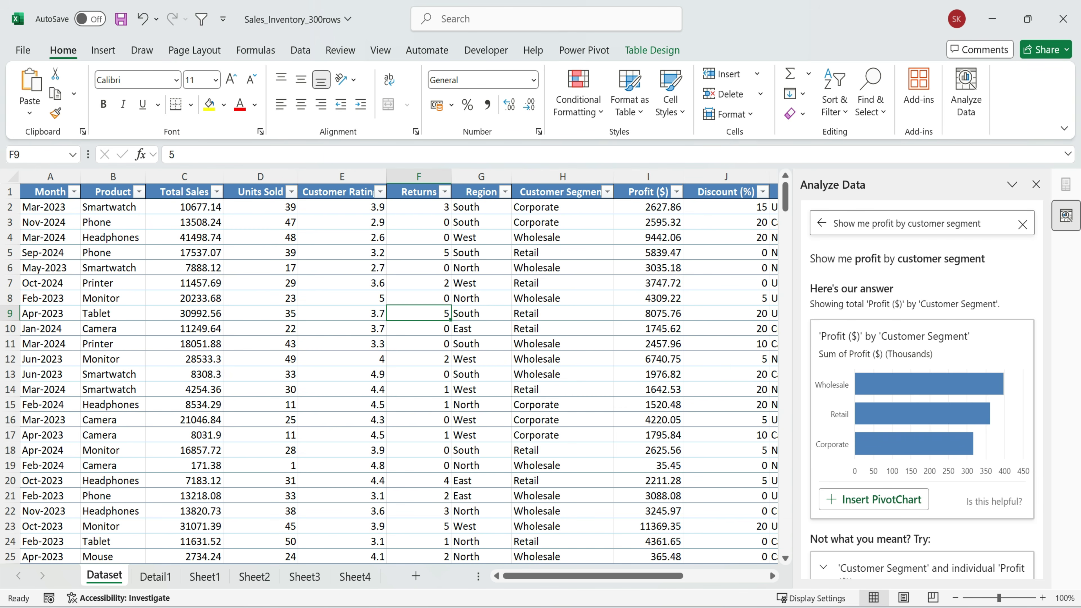
{"action": "scroll", "coordinate": [493, 251], "scroll_direction": "right", "scroll_amount": 5}
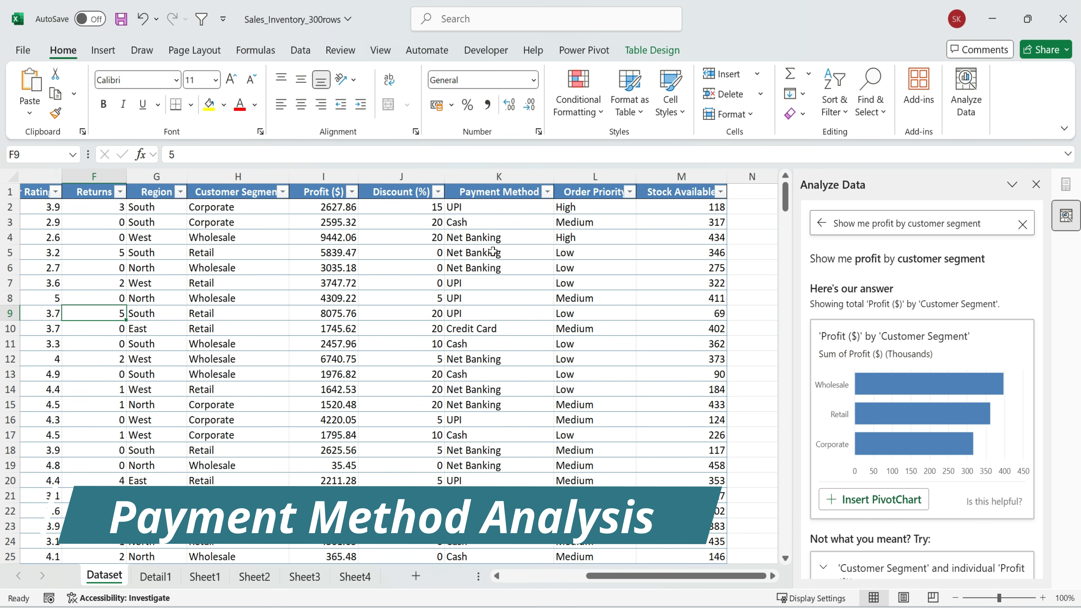
{"action": "left_click", "coordinate": [520, 188]}
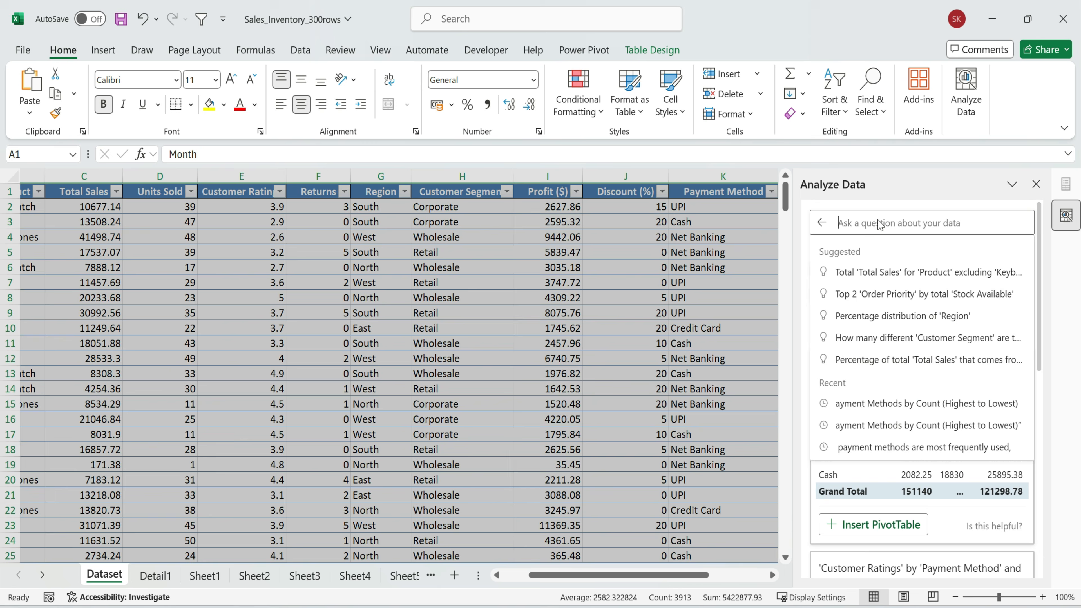
Ask Analyze Data for "Payment Methods by Count (Highest to Lowest)"
{"action": "type", "text": "ayment Methods by Count (Highest to Lowest)"}
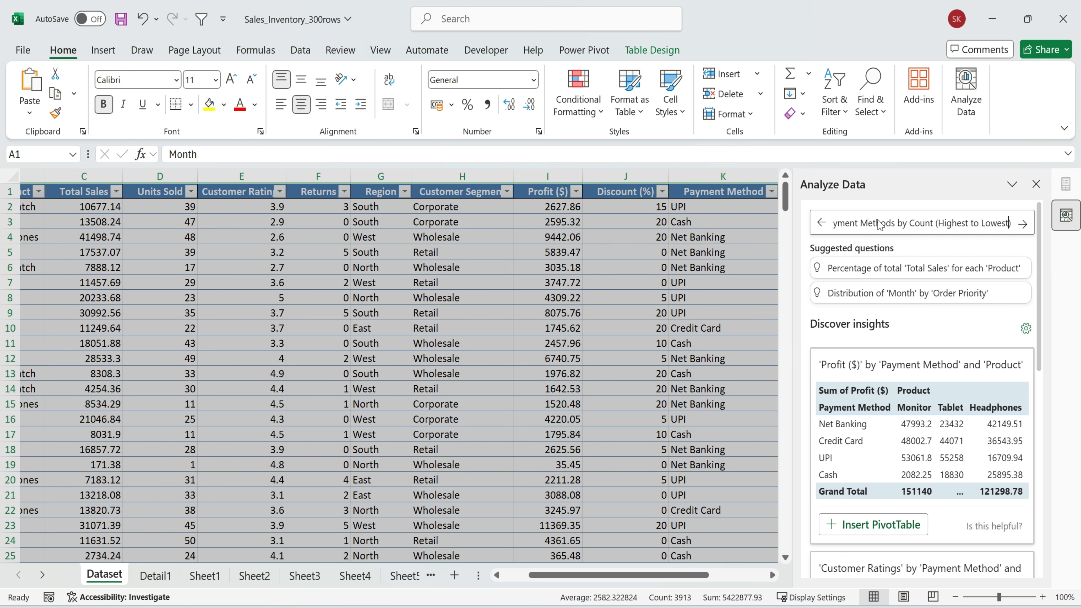
{"action": "key", "text": "Home"}
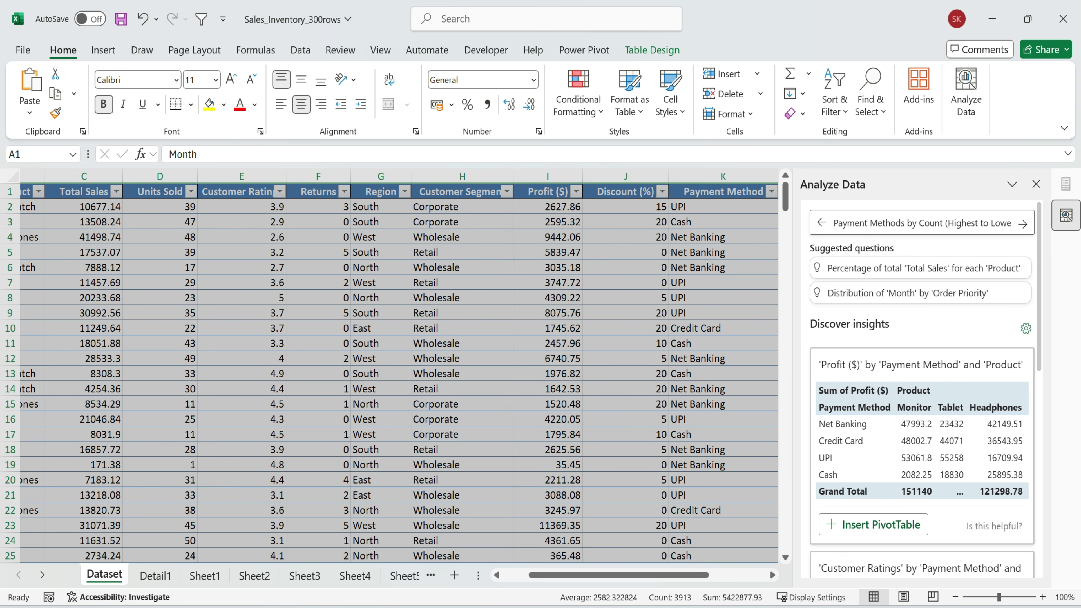
{"action": "left_click_drag", "start_coordinate": [833, 223], "coordinate": [1020, 226]}
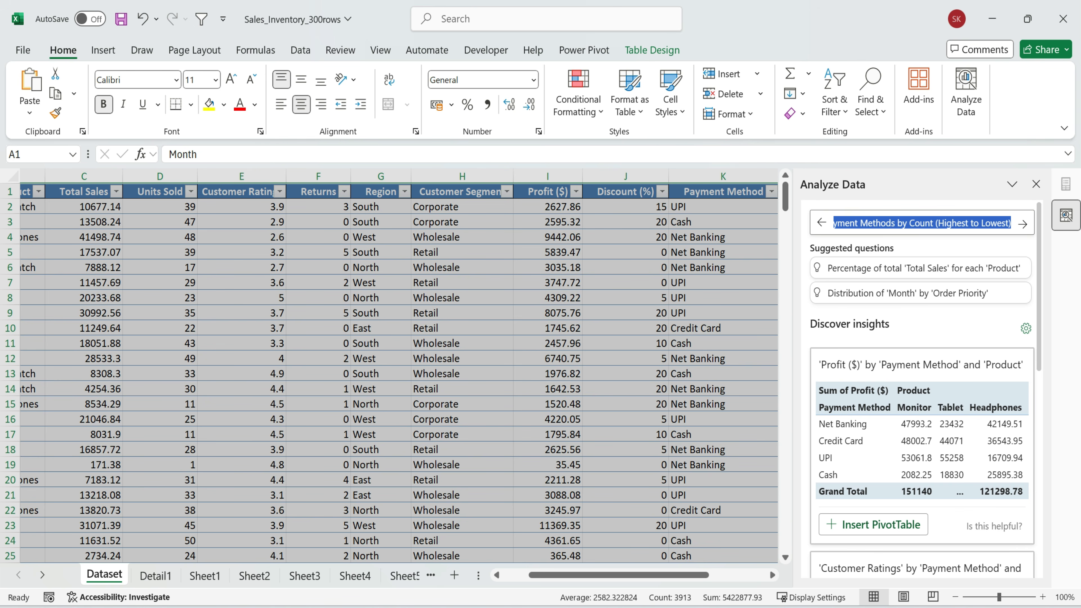
{"action": "left_click", "coordinate": [1022, 224]}
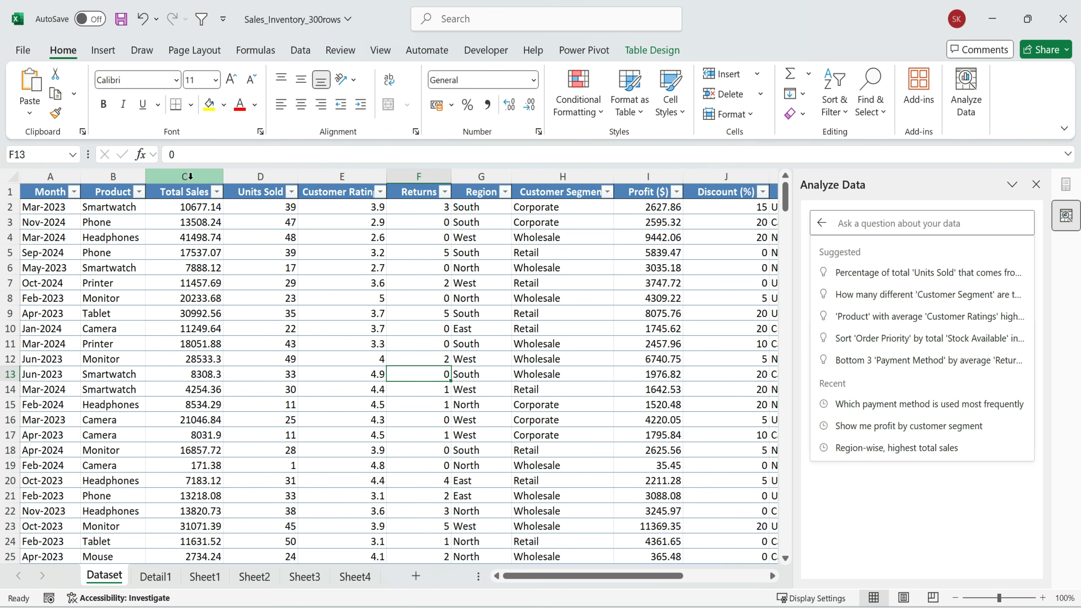
Highlight the Product and Profit ($) columns, and ask Analyze Data "Which five products had the highest Profit"
{"action": "left_click", "coordinate": [112, 176]}
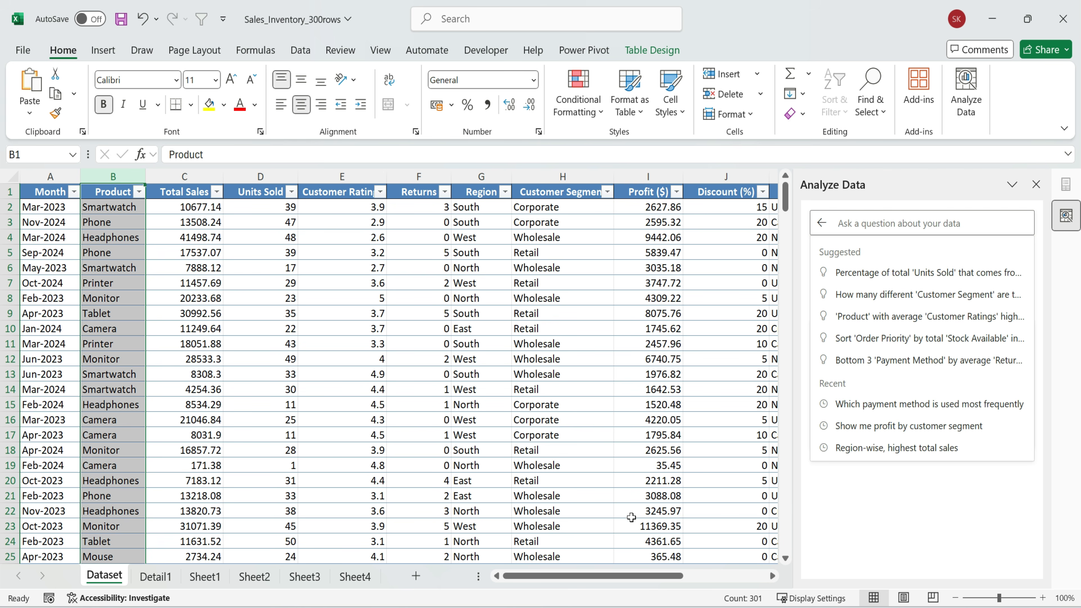
{"action": "left_click", "coordinate": [647, 176], "text": "ctrl"}
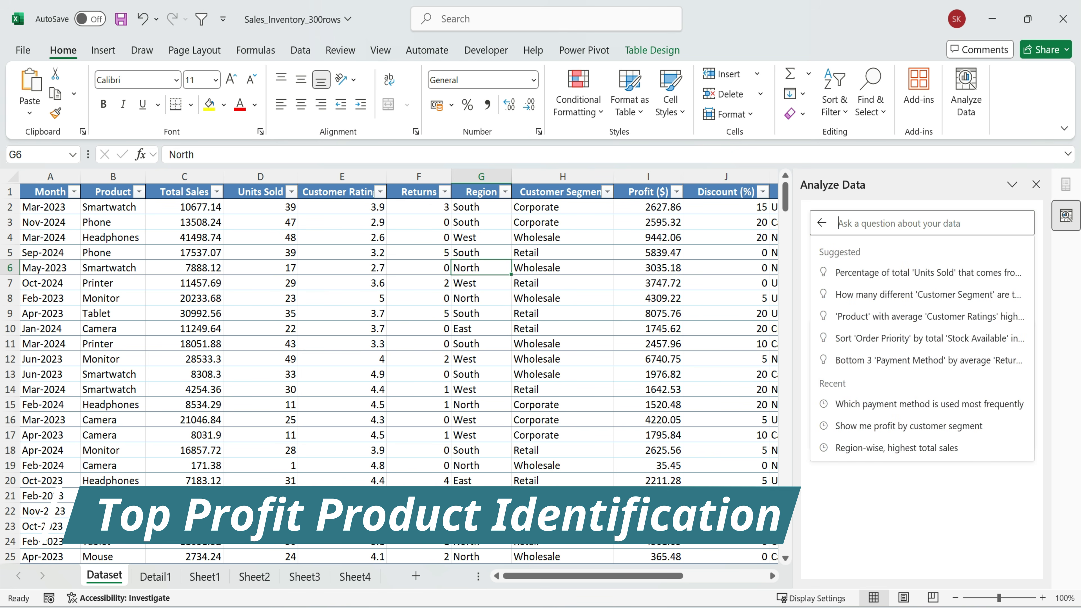
{"action": "type", "text": "Which five products had the highest Profit"}
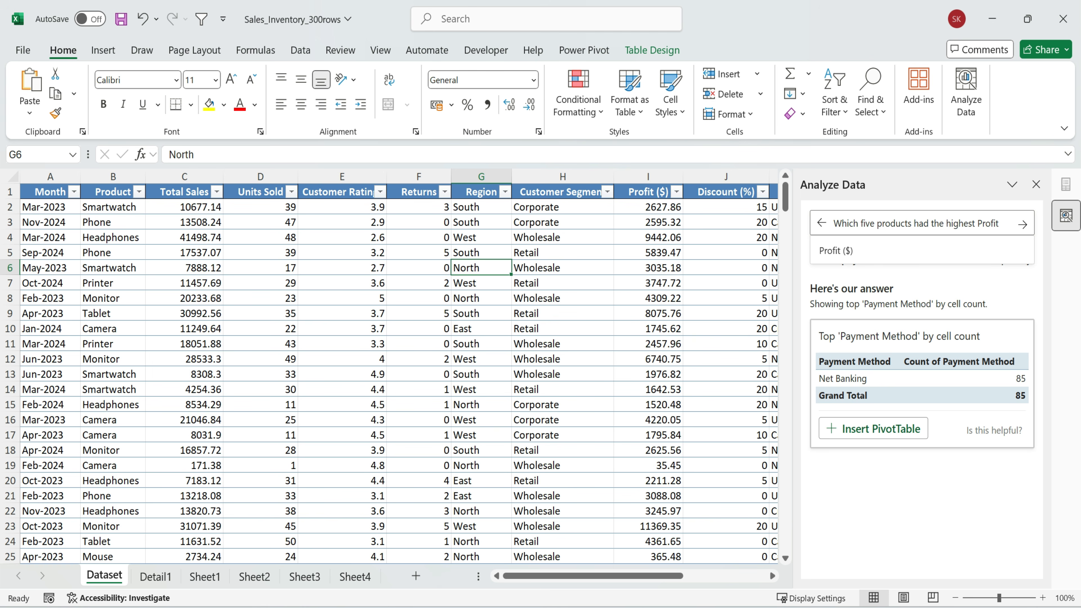
{"action": "left_click", "coordinate": [1023, 224]}
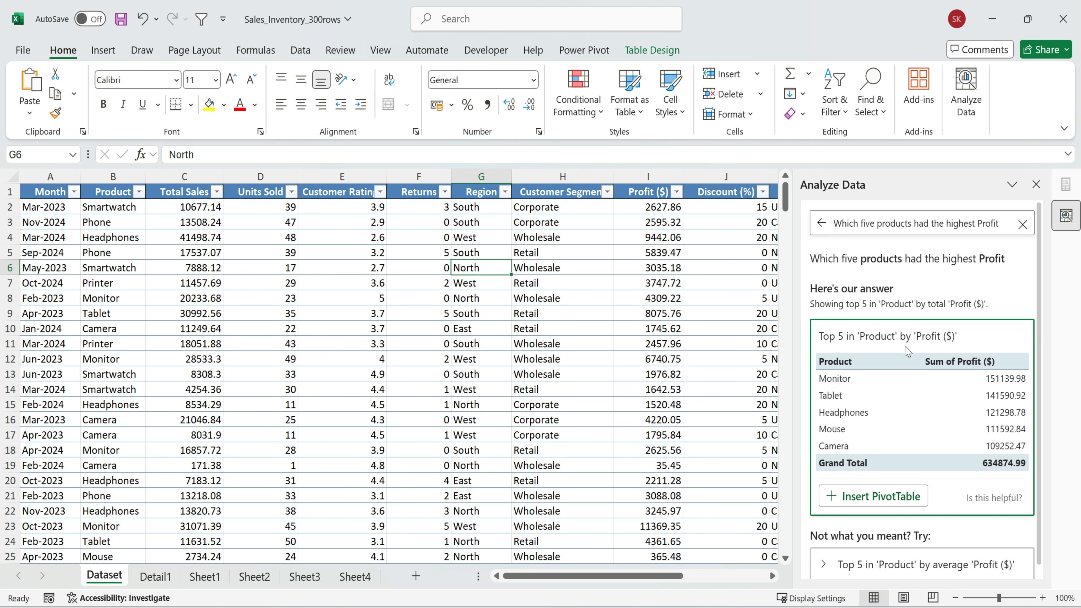
Insert the Top 5 in 'Product' by 'Profit ($)' answer as a PivotTable and highlight the resulting table
{"action": "left_click", "coordinate": [866, 502]}
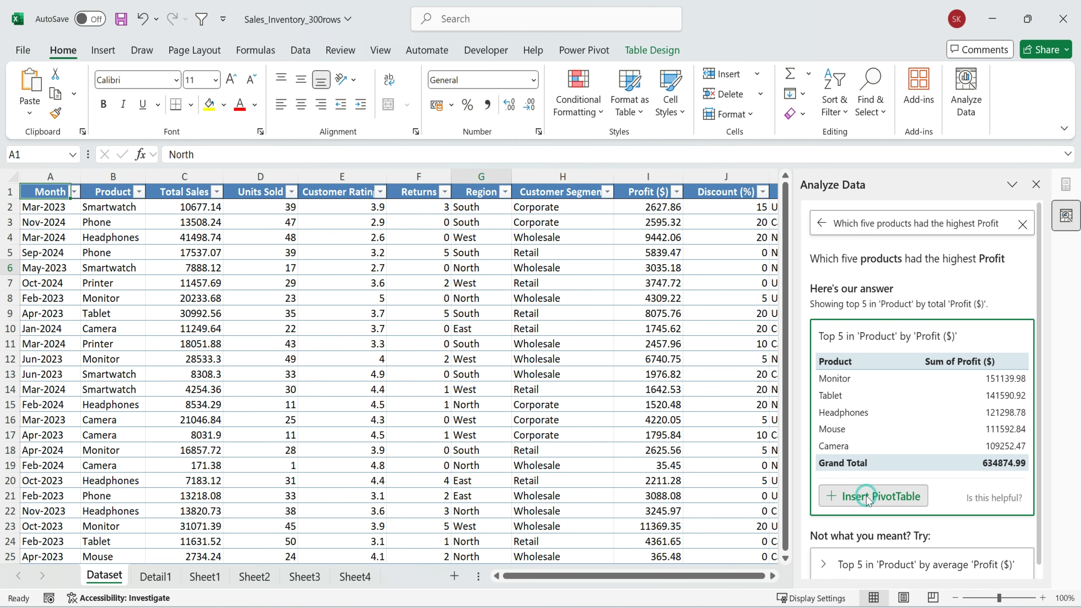
{"action": "left_click_drag", "start_coordinate": [91, 235], "coordinate": [217, 335]}
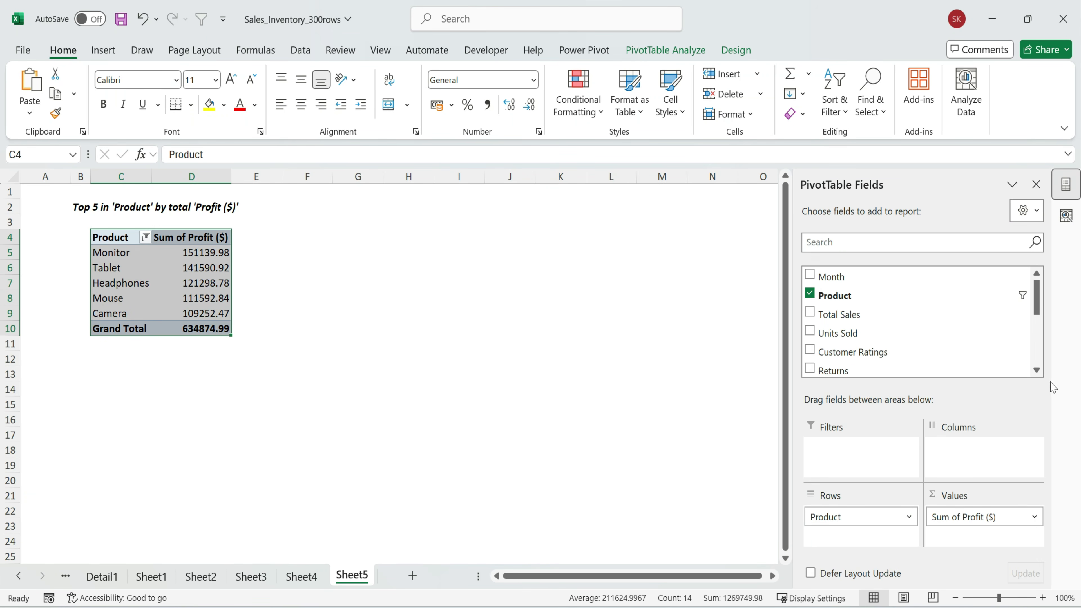
{"action": "left_click", "coordinate": [945, 197]}
{"action": "left_click", "coordinate": [662, 281]}
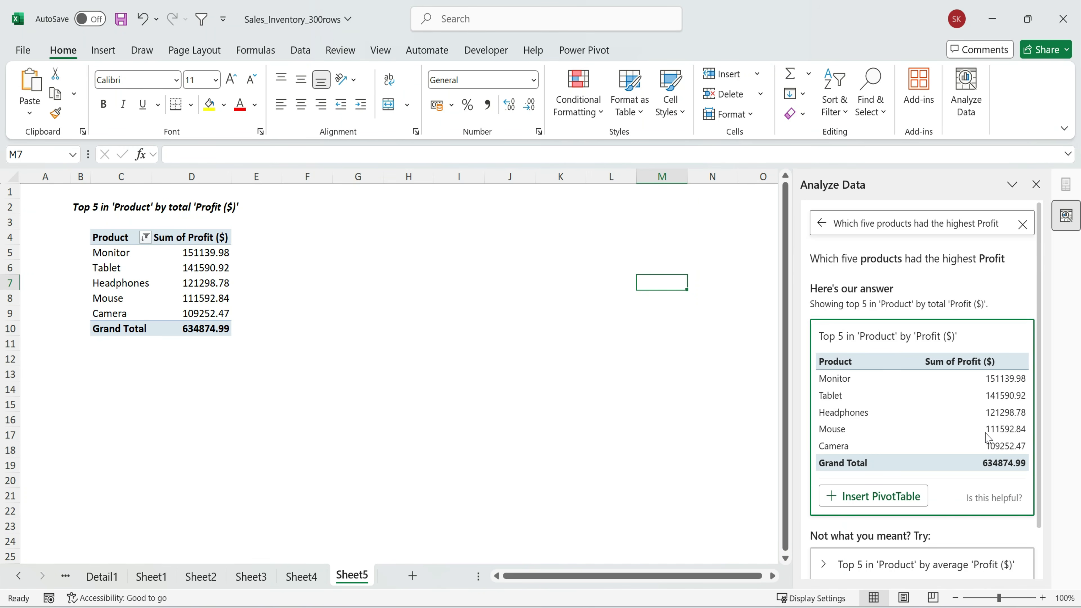
Expand the alternative answer for the top 5 products by average 'Profit ($)' and examine it
{"action": "scroll", "coordinate": [960, 451], "scroll_direction": "down", "scroll_amount": 2}
{"action": "left_click", "coordinate": [868, 506]}
{"action": "left_click", "coordinate": [830, 545]}
{"action": "scroll", "coordinate": [883, 458], "scroll_direction": "up", "scroll_amount": 10}
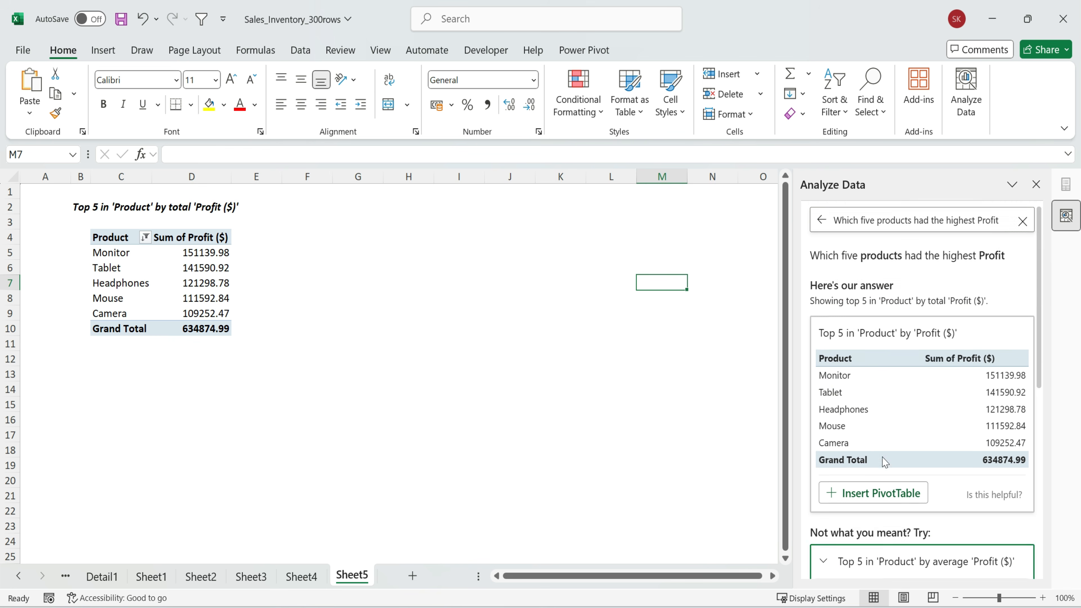
Return to the Dataset sheet, look over the sales table and select the range A1:J26
{"action": "left_click", "coordinate": [291, 314]}
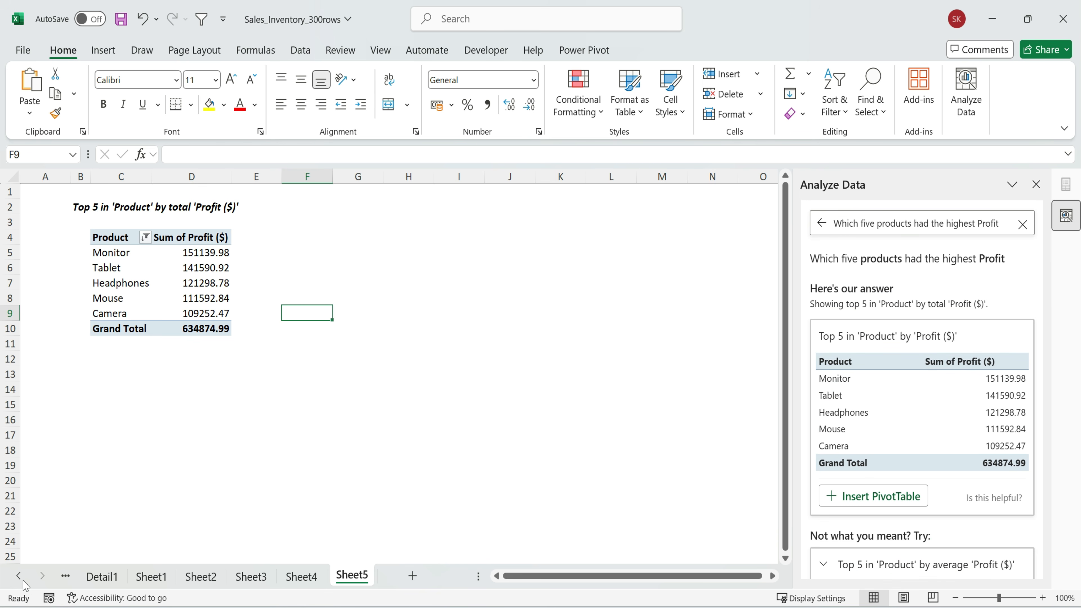
{"action": "left_click", "coordinate": [12, 576]}
{"action": "left_click", "coordinate": [105, 576]}
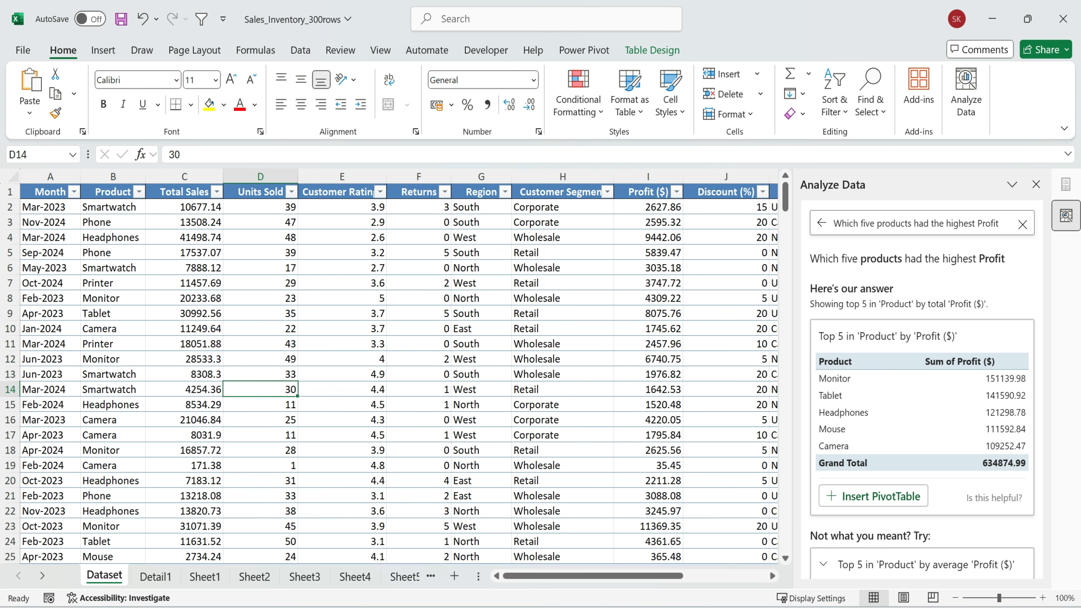
{"action": "left_click", "coordinate": [281, 310]}
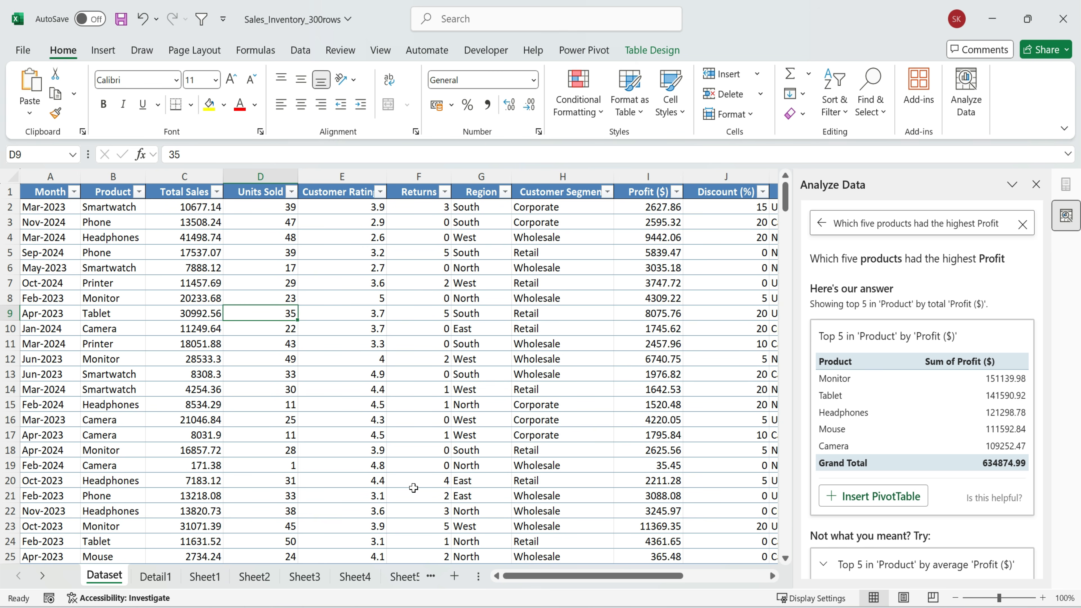
{"action": "scroll", "coordinate": [223, 295], "scroll_direction": "down", "scroll_amount": 2}
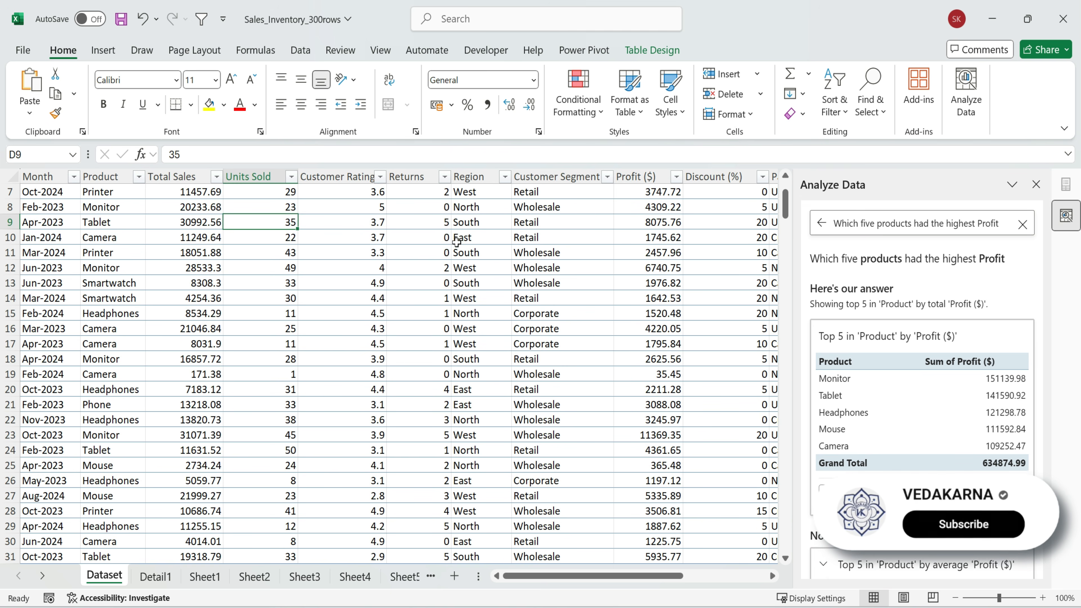
{"action": "scroll", "coordinate": [450, 245], "scroll_direction": "up", "scroll_amount": 2}
{"action": "left_click_drag", "start_coordinate": [46, 194], "coordinate": [762, 549]}
Review the inserted results on the sheets from Detail1 through Sheet3
{"action": "left_click", "coordinate": [172, 575]}
{"action": "left_click", "coordinate": [205, 576]}
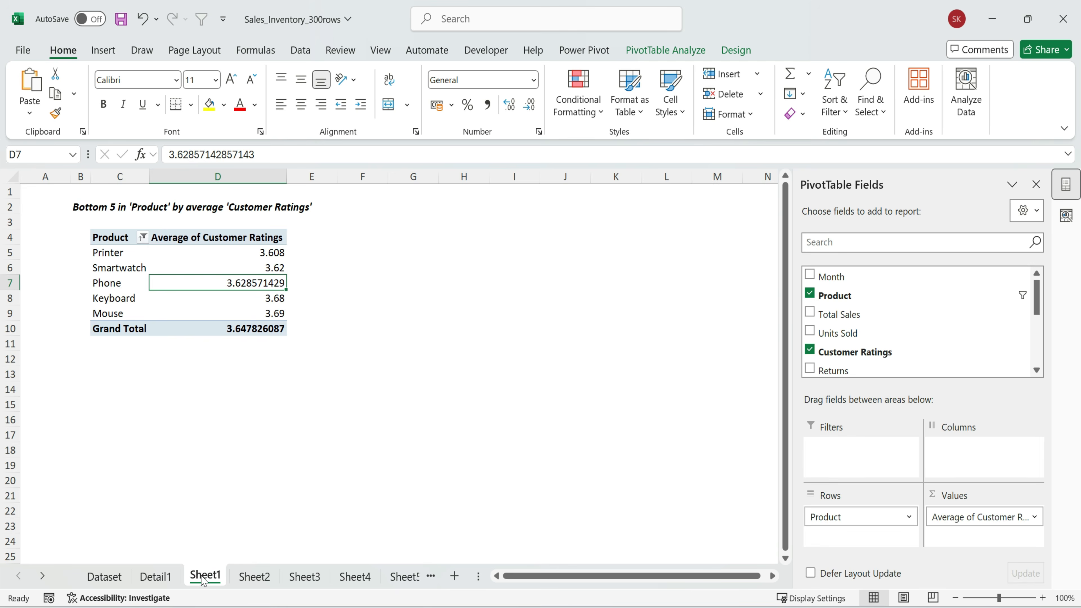
{"action": "left_click", "coordinate": [254, 576]}
{"action": "left_click", "coordinate": [302, 576]}
{"action": "left_click", "coordinate": [254, 576]}
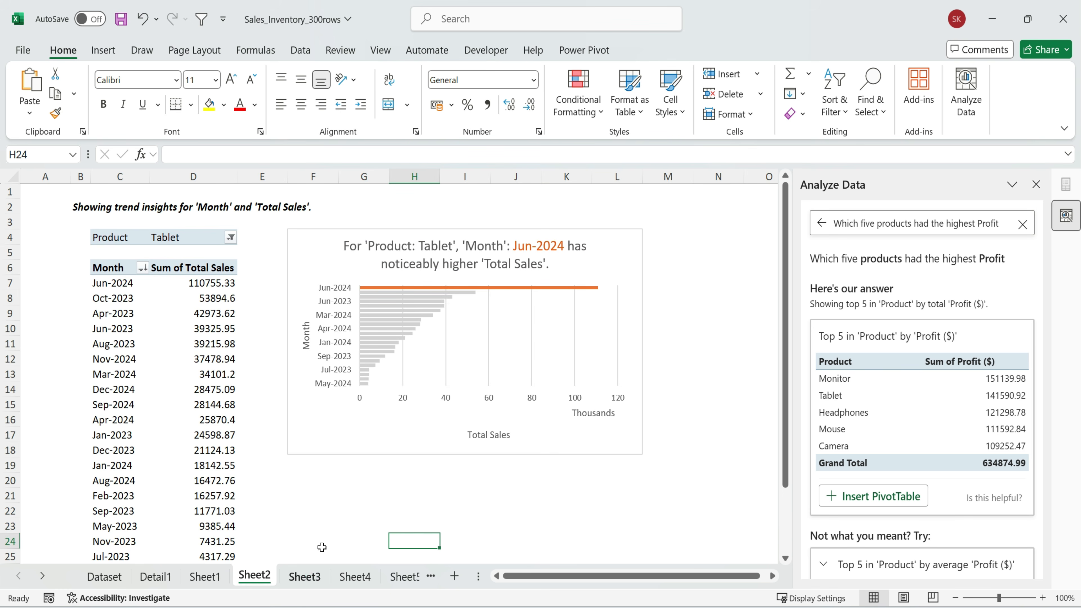
{"action": "left_click", "coordinate": [304, 577]}
On Sheet4, move the 'Profit ($)' by 'Customer Segment' chart up and closer to its PivotTable
{"action": "left_click", "coordinate": [354, 577]}
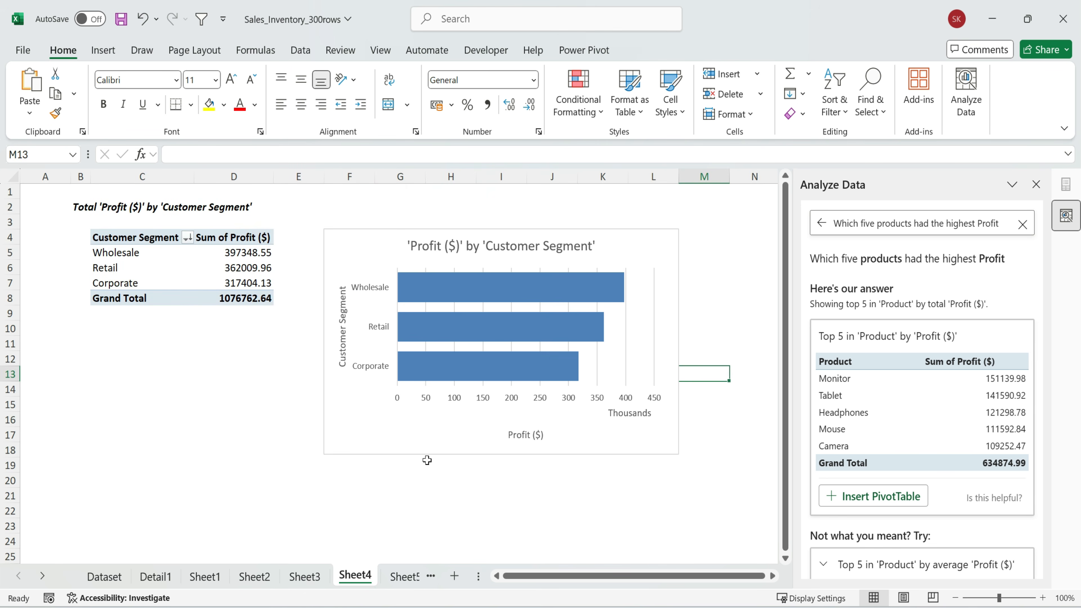
{"action": "left_click", "coordinate": [384, 234]}
{"action": "left_click_drag", "start_coordinate": [384, 235], "coordinate": [361, 237]}
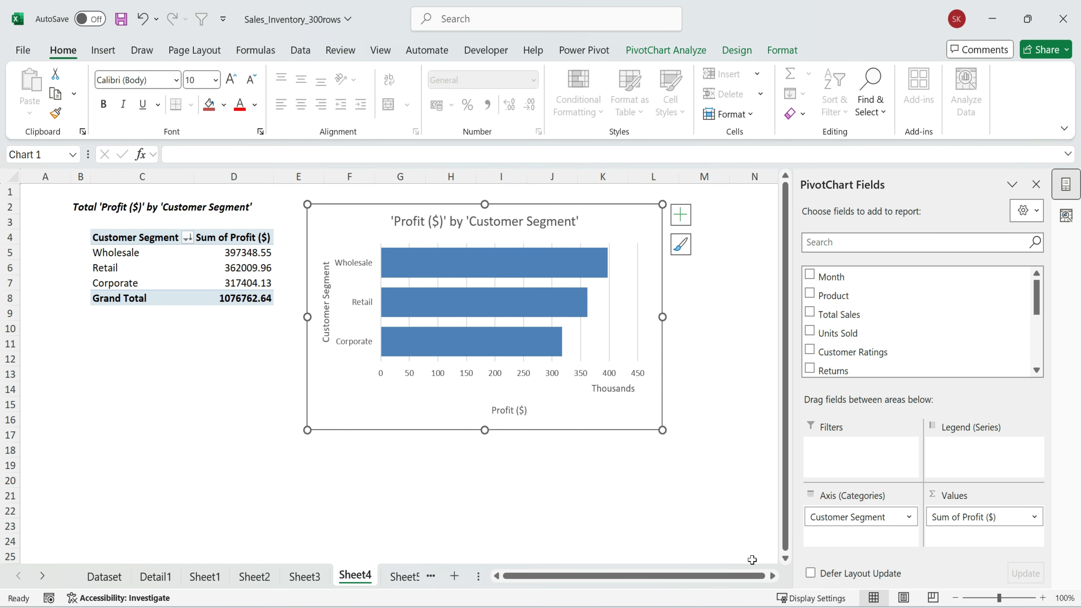
Return to the top of the Dataset sheet, close the Analyze Data pane and select cell K9
{"action": "left_click", "coordinate": [104, 579]}
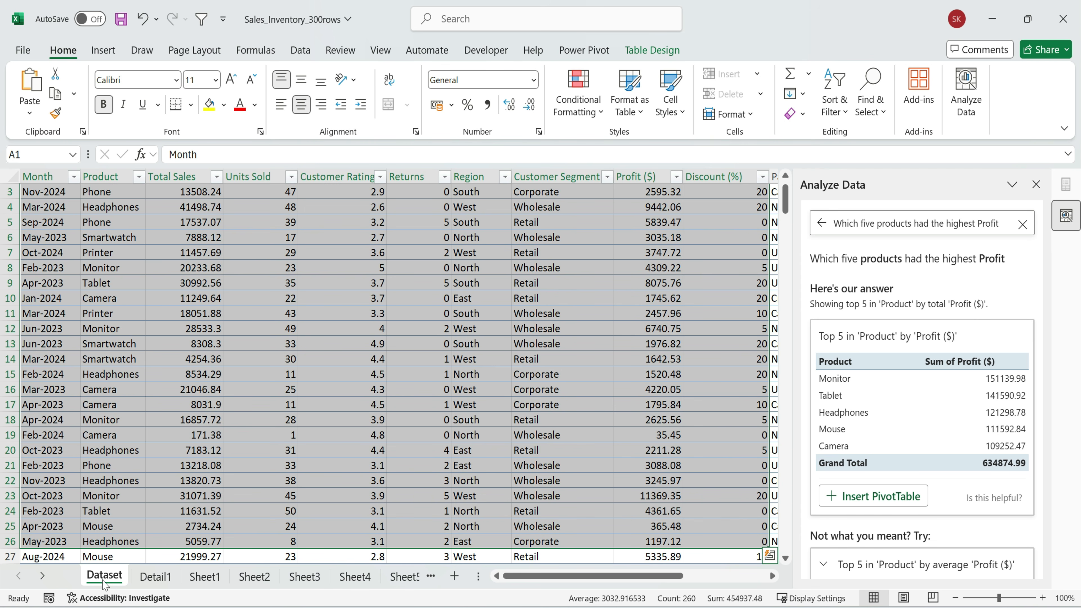
{"action": "left_click", "coordinate": [462, 389]}
{"action": "scroll", "coordinate": [462, 389], "scroll_direction": "up", "scroll_amount": 1}
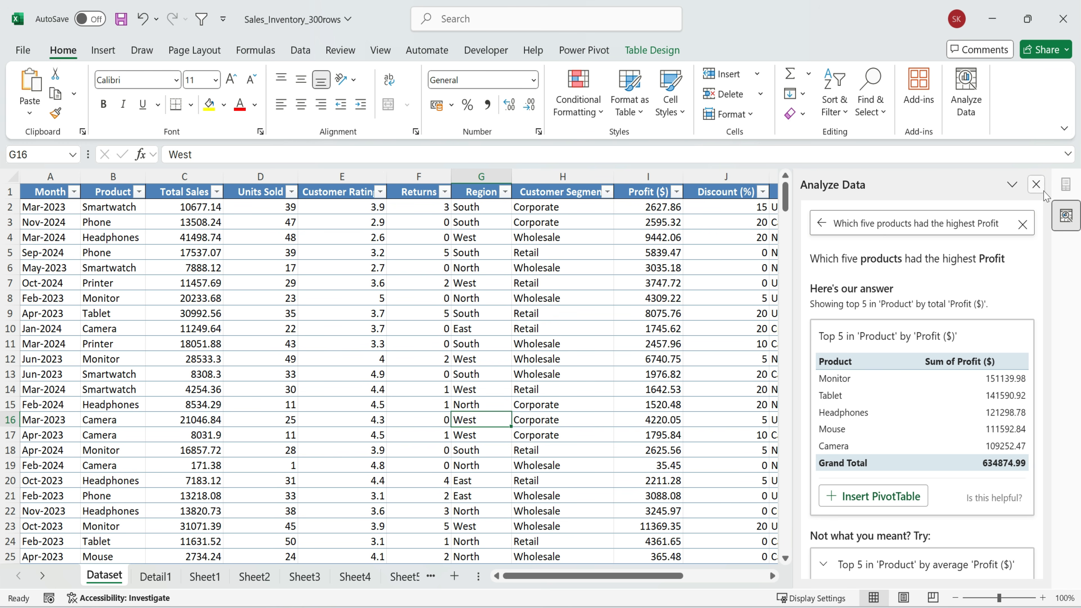
{"action": "left_click", "coordinate": [1035, 184]}
{"action": "left_click", "coordinate": [871, 313]}
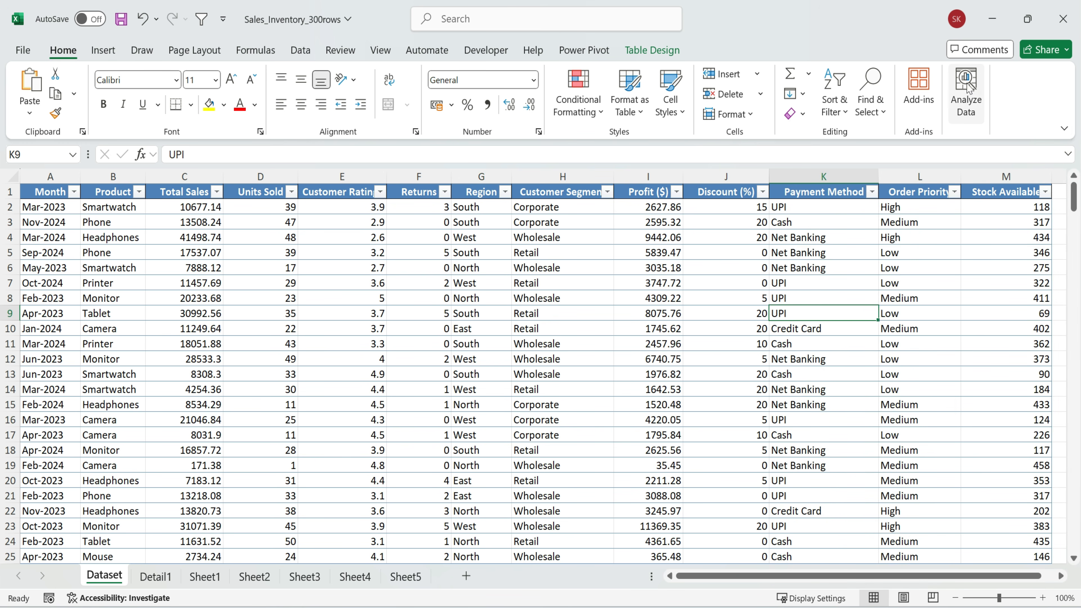